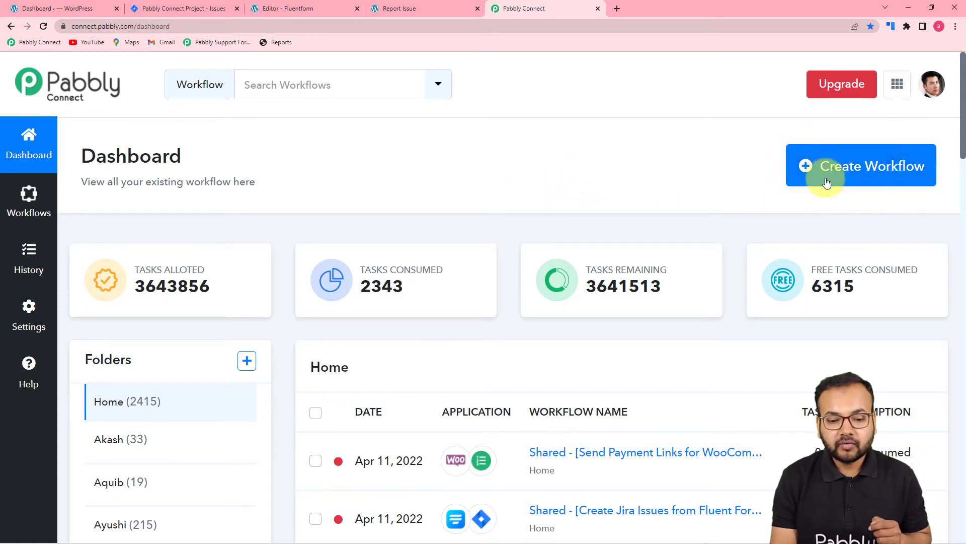
Create a new workflow named "Fluent Forms to Jira Automation".
click(865, 173)
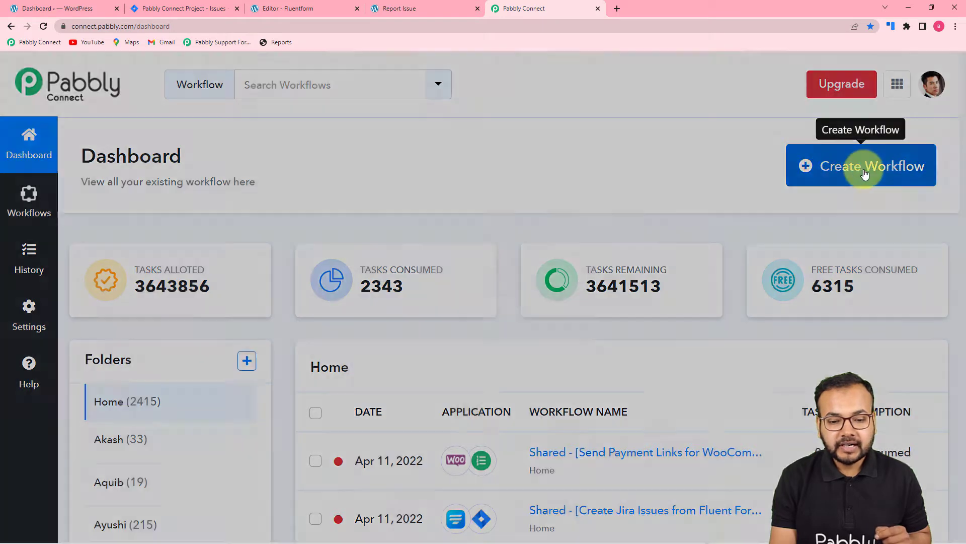
click(865, 173)
click(544, 314)
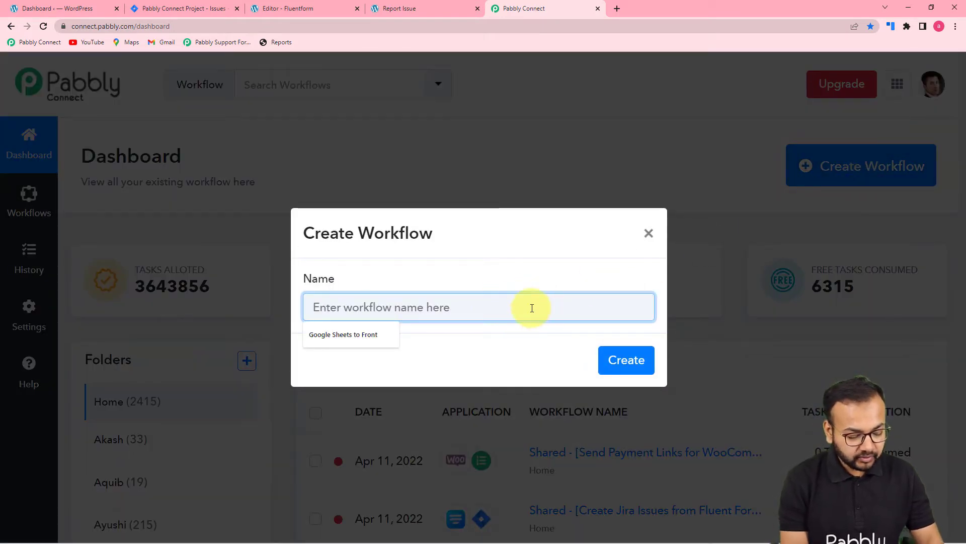
text(Fluent Forms to Jira Automation)
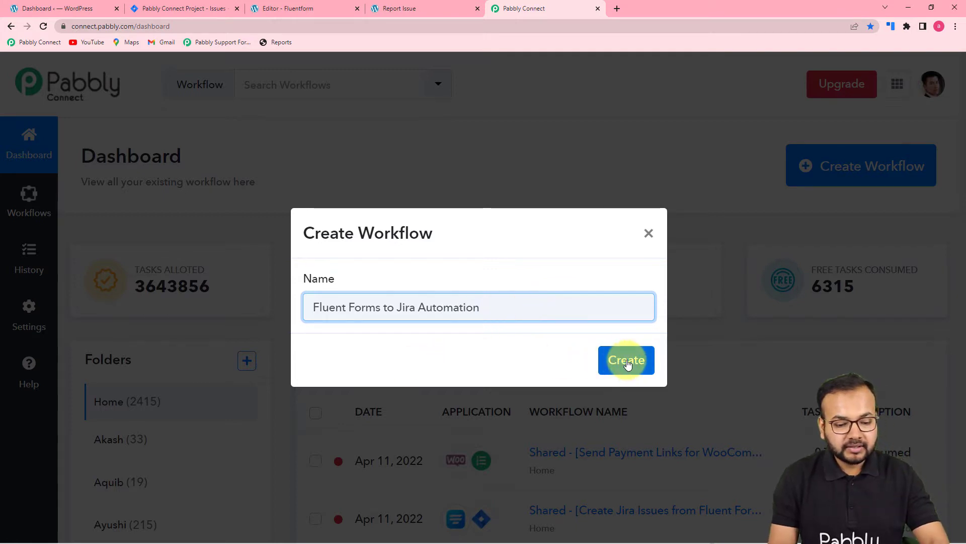
click(627, 362)
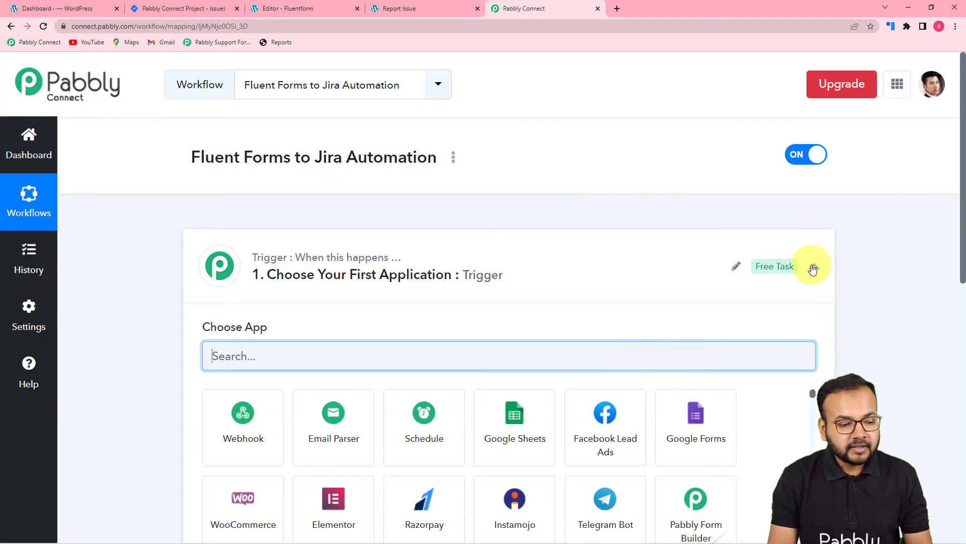
Set the workflow's trigger app to Fluent Forms with New Form Submission as the trigger event.
click(814, 266)
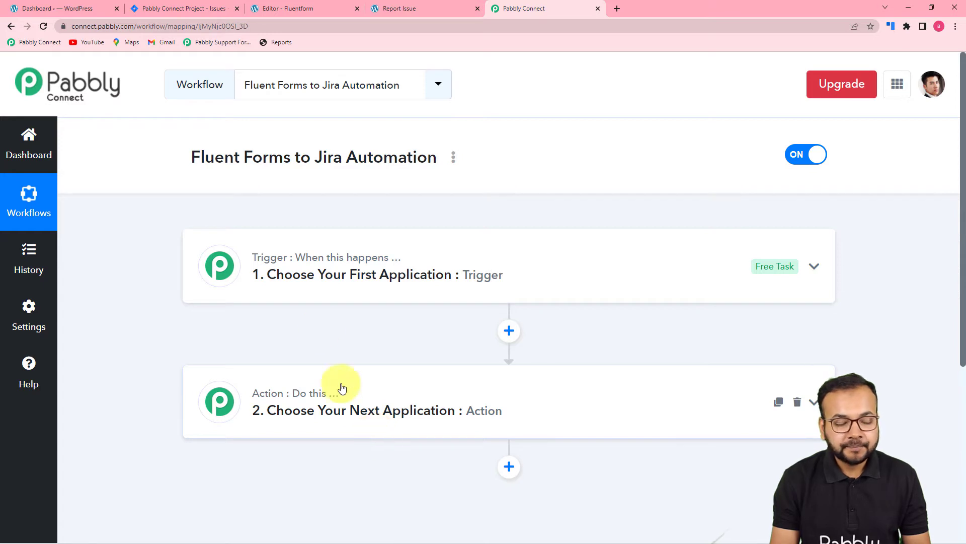
click(324, 259)
scroll(328, 264, down, 2)
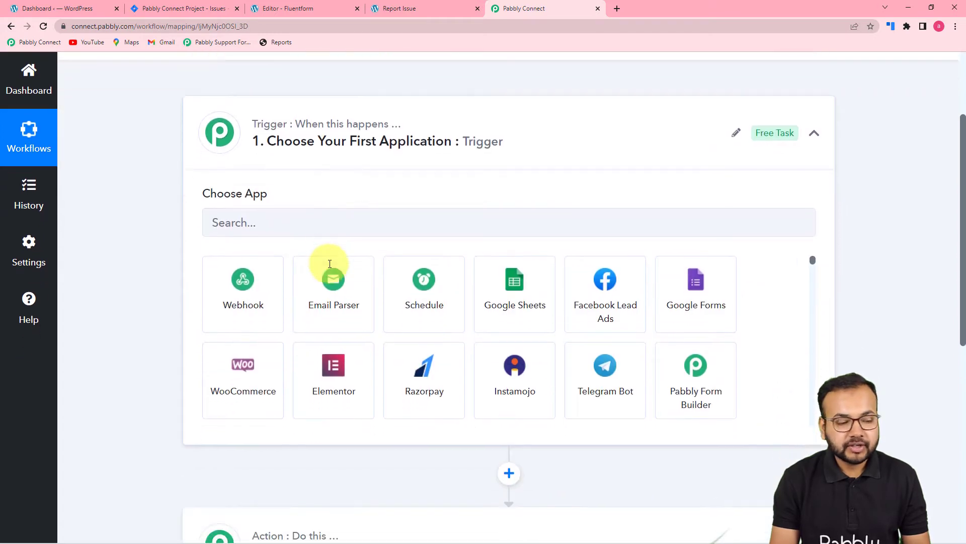
click(354, 202)
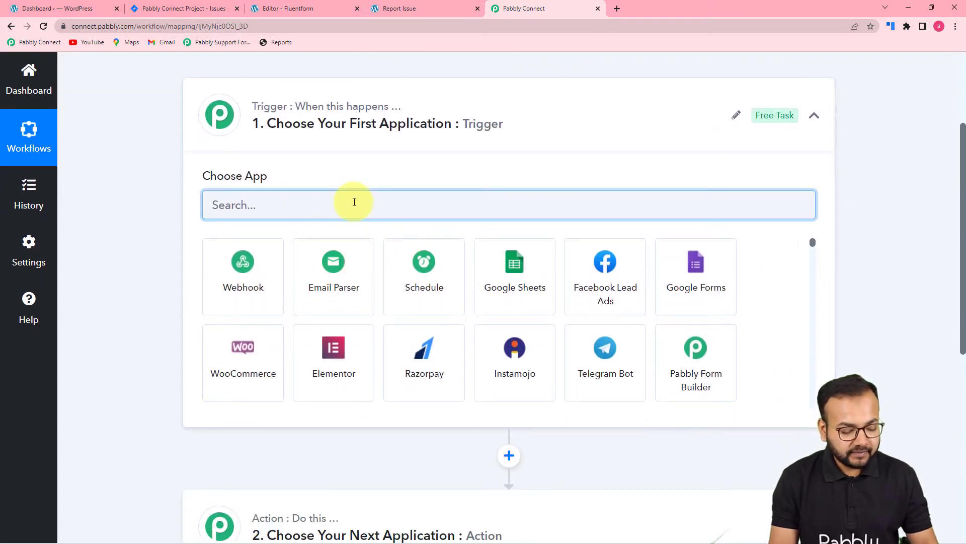
text(fluent)
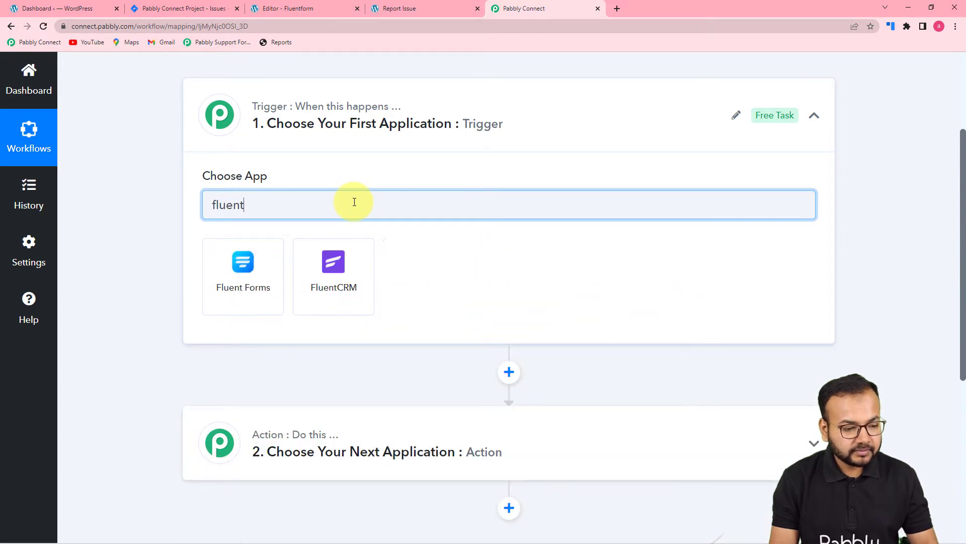
click(229, 285)
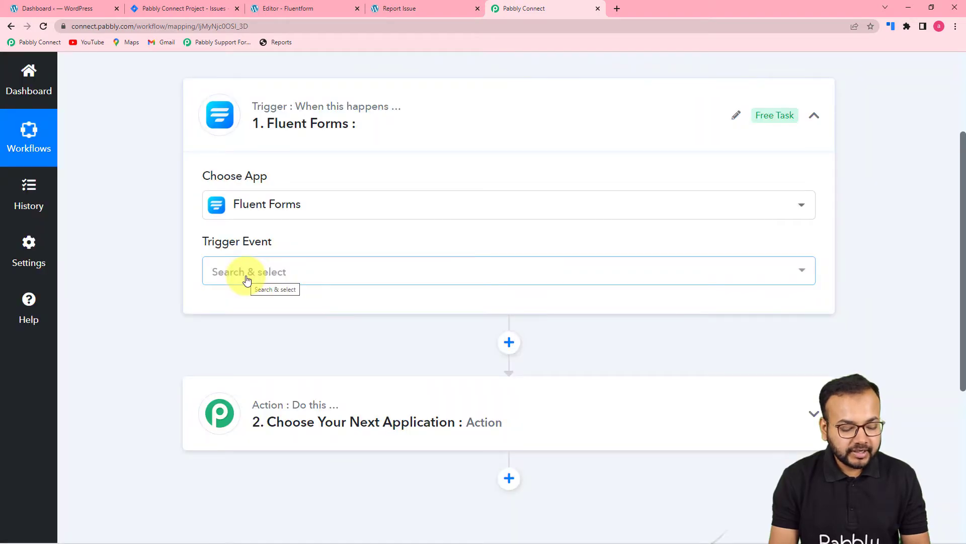
click(247, 280)
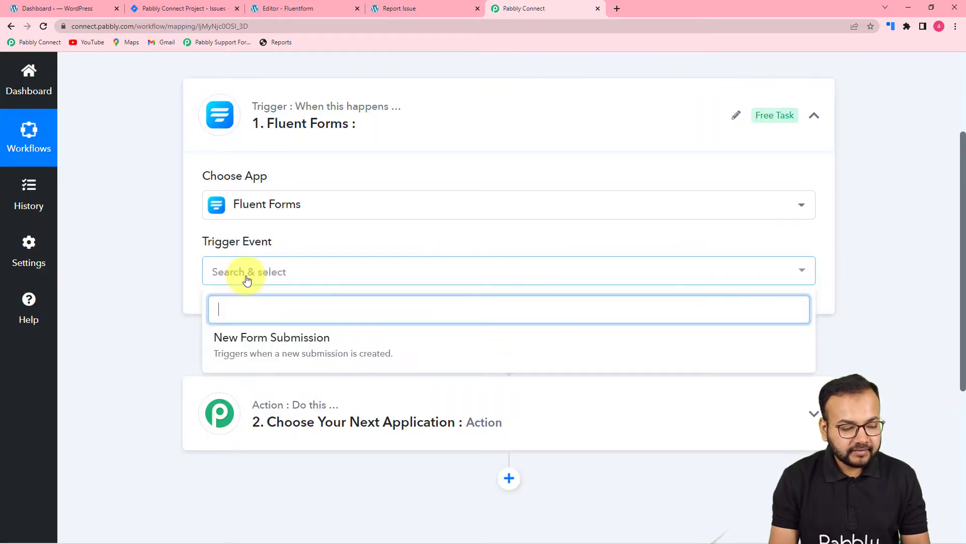
click(295, 351)
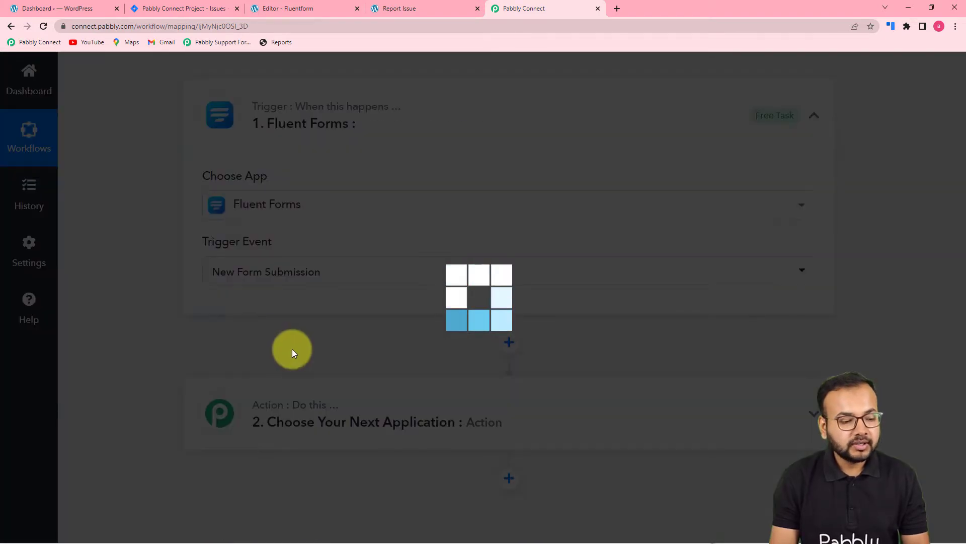
scroll(290, 338, down, 2)
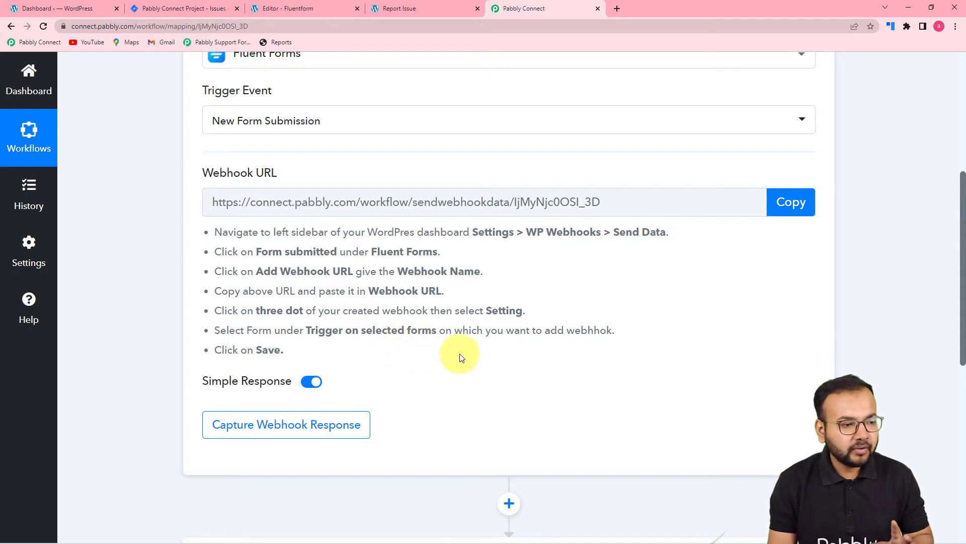
Switch to the WordPress site and review the fields of the Report Issue form in the Fluent Forms editor.
click(78, 5)
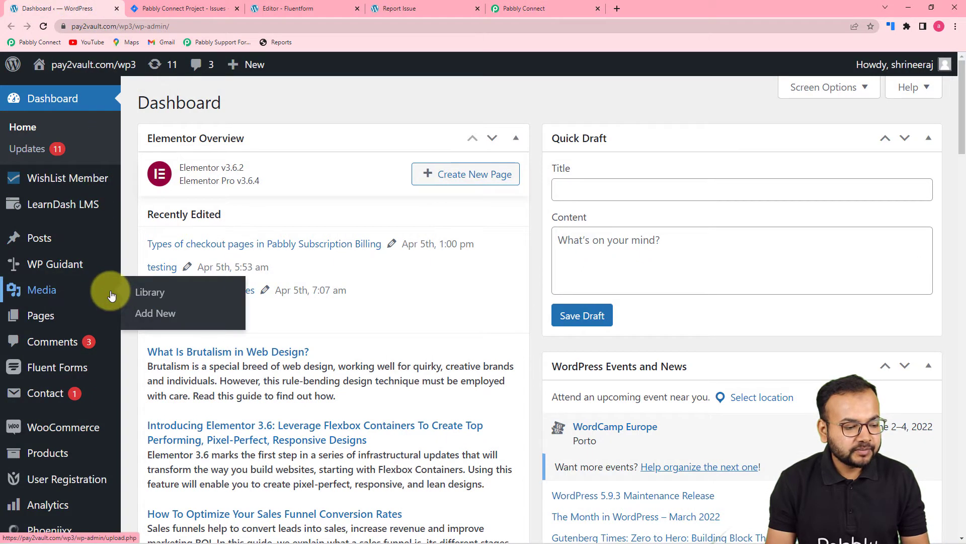
mouse_move(42, 372)
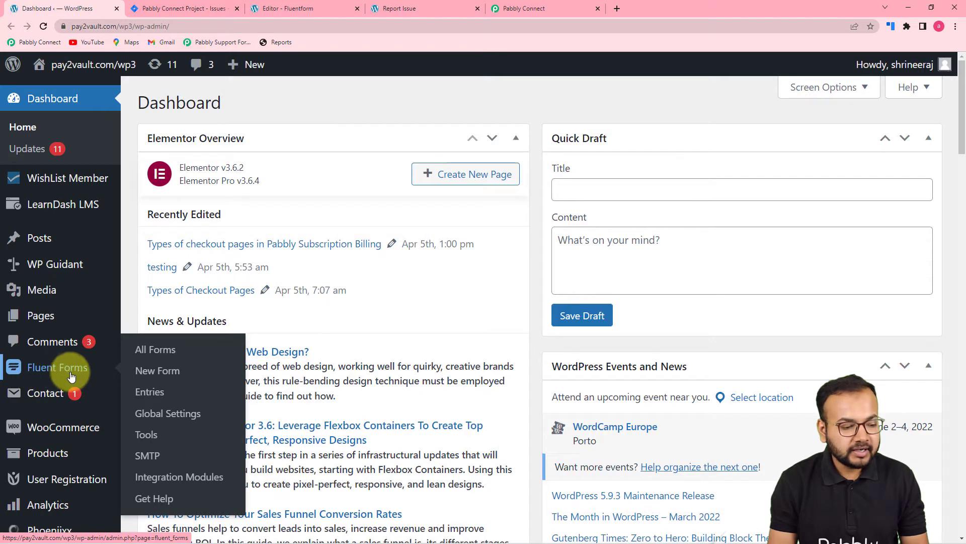
click(291, 9)
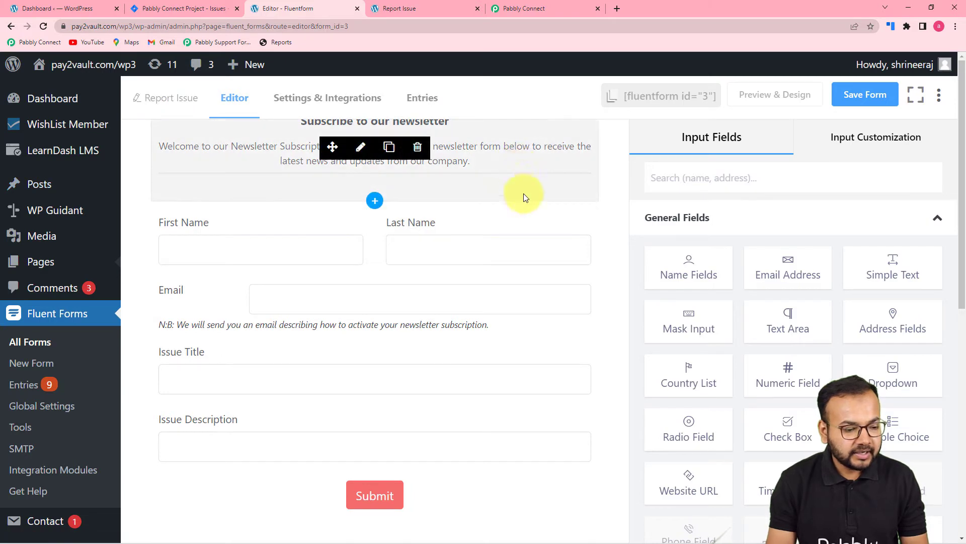
scroll(501, 257, down, 1)
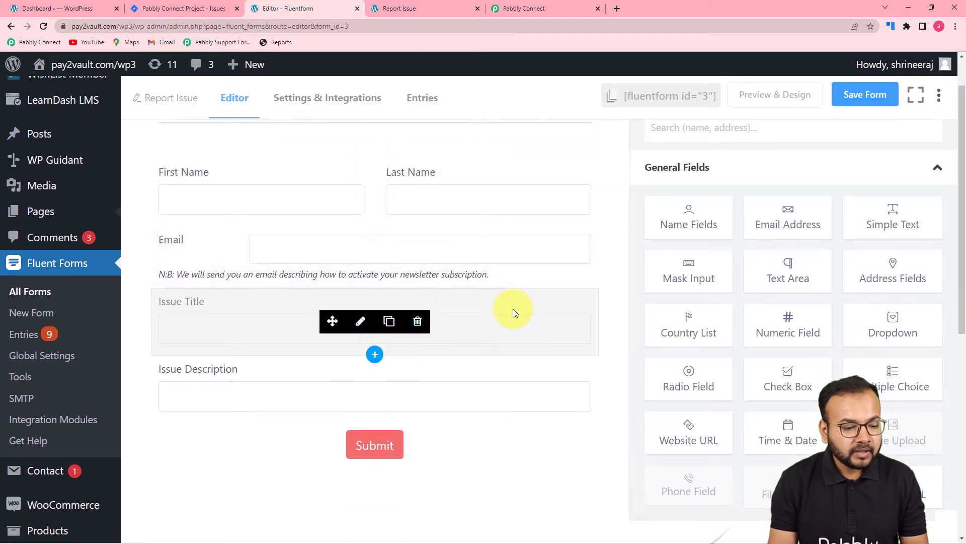
scroll(519, 313, down, 3)
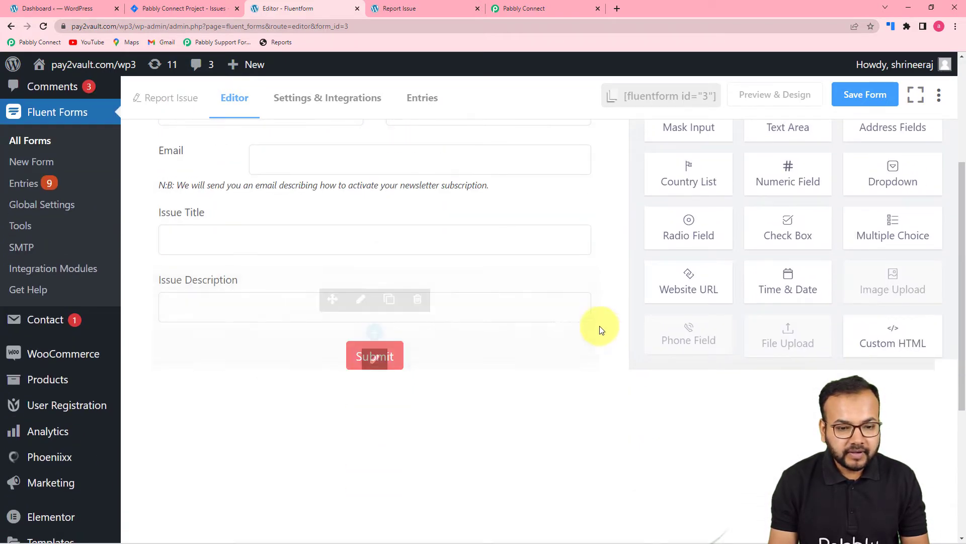
scroll(542, 306, up, 4)
scroll(543, 306, down, 1)
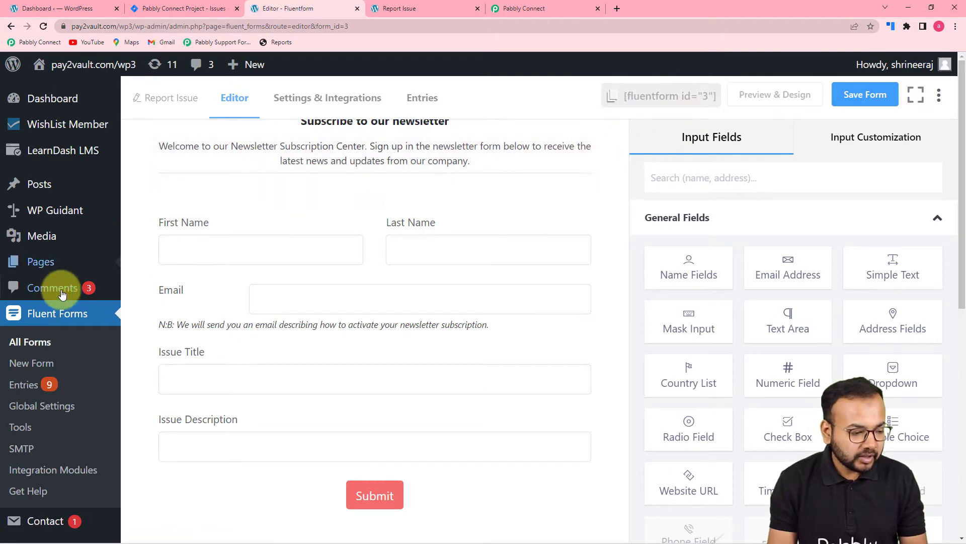
Look through the WordPress admin sections and view the form on the published Report Issue page.
scroll(47, 368, down, 7)
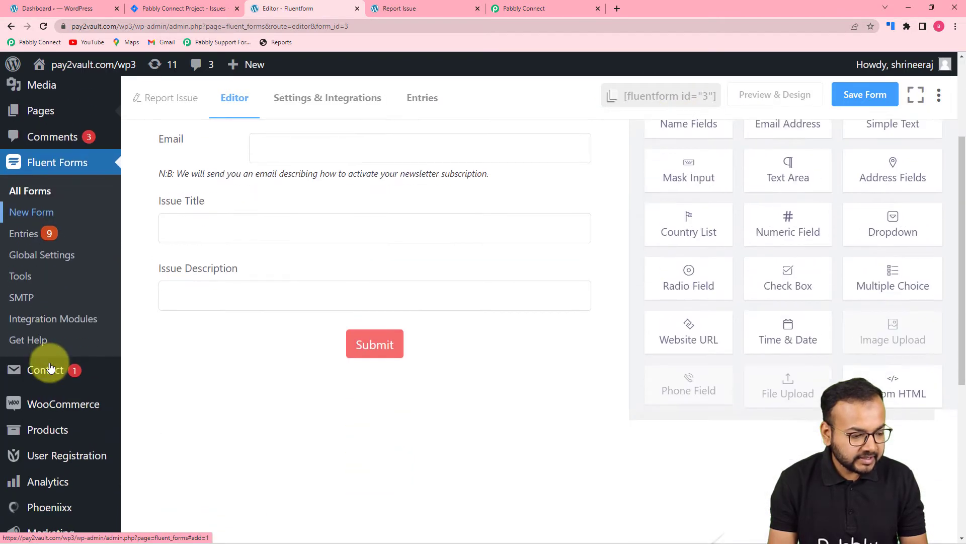
scroll(50, 367, down, 2)
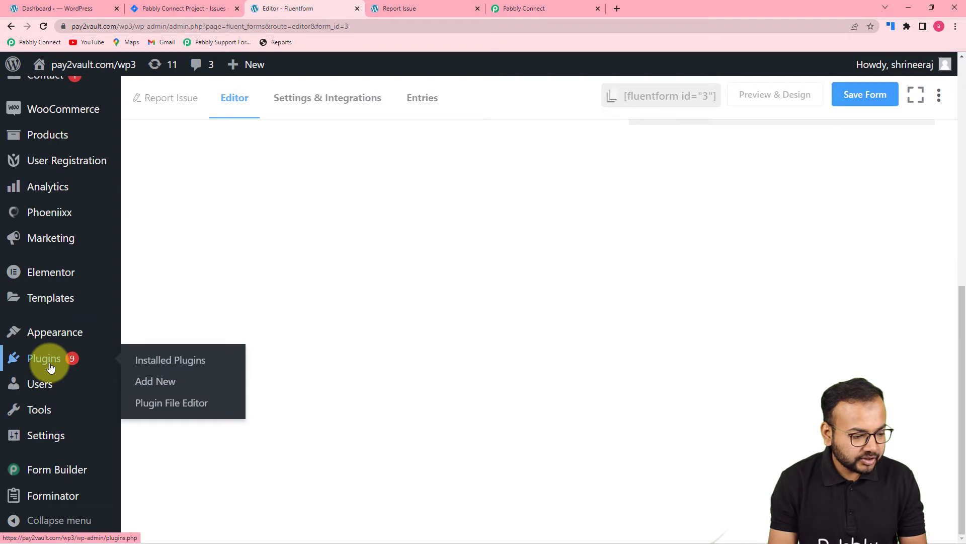
mouse_move(51, 400)
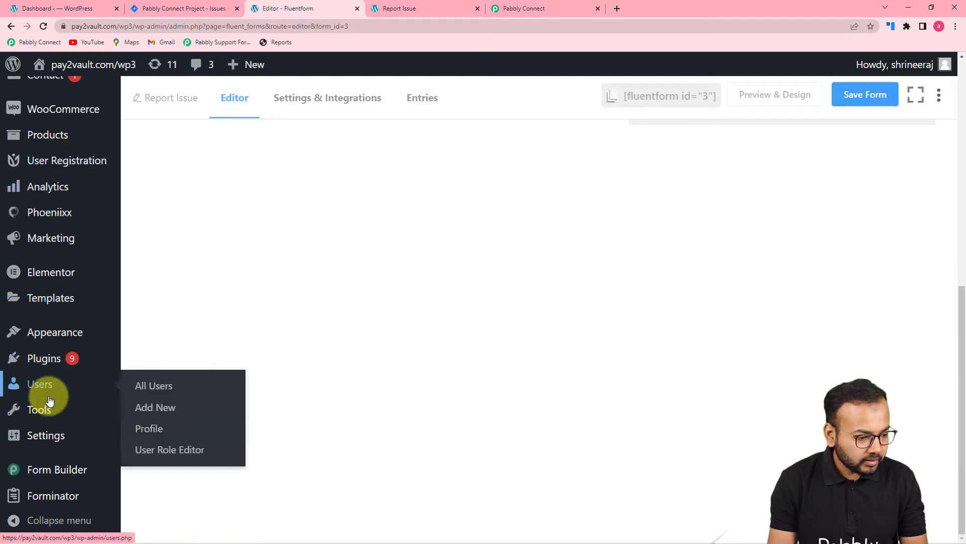
scroll(50, 400, up, 9)
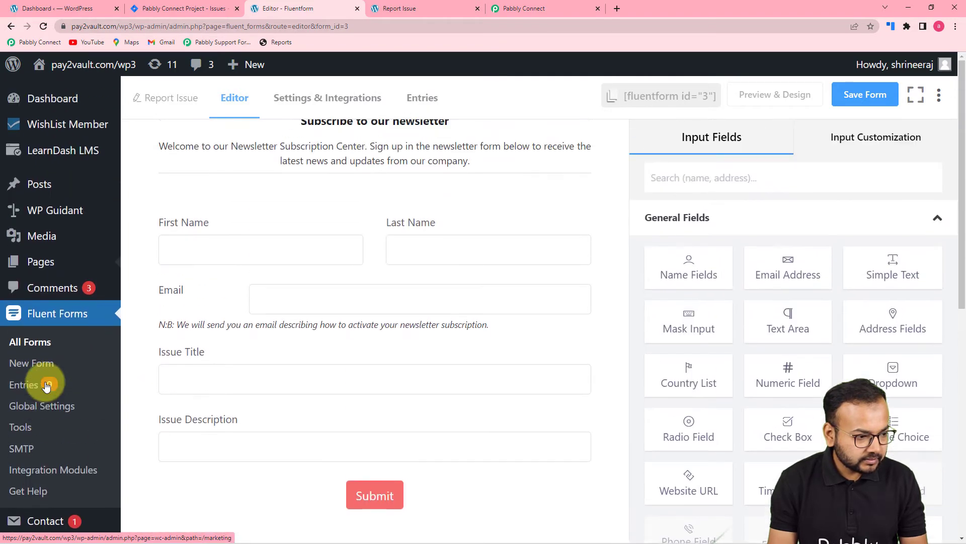
mouse_move(73, 264)
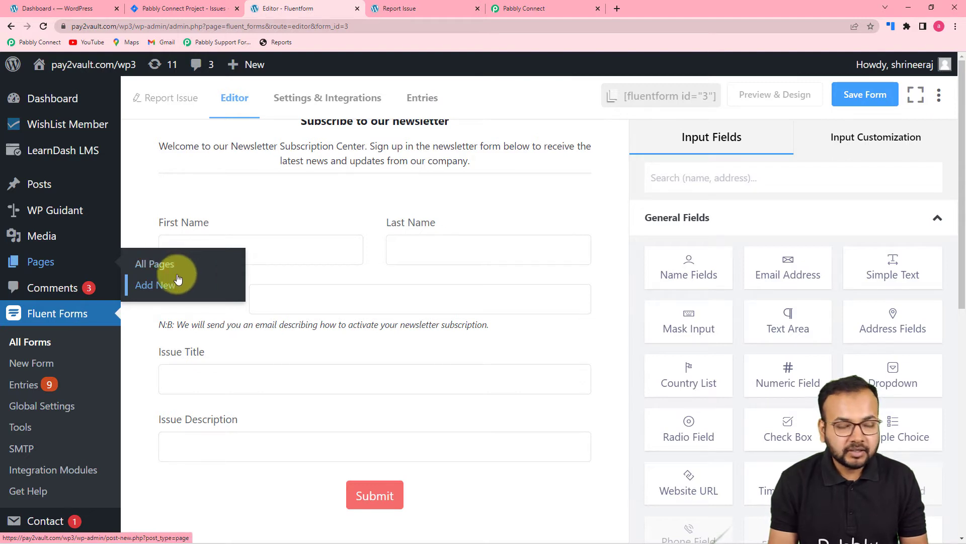
click(404, 10)
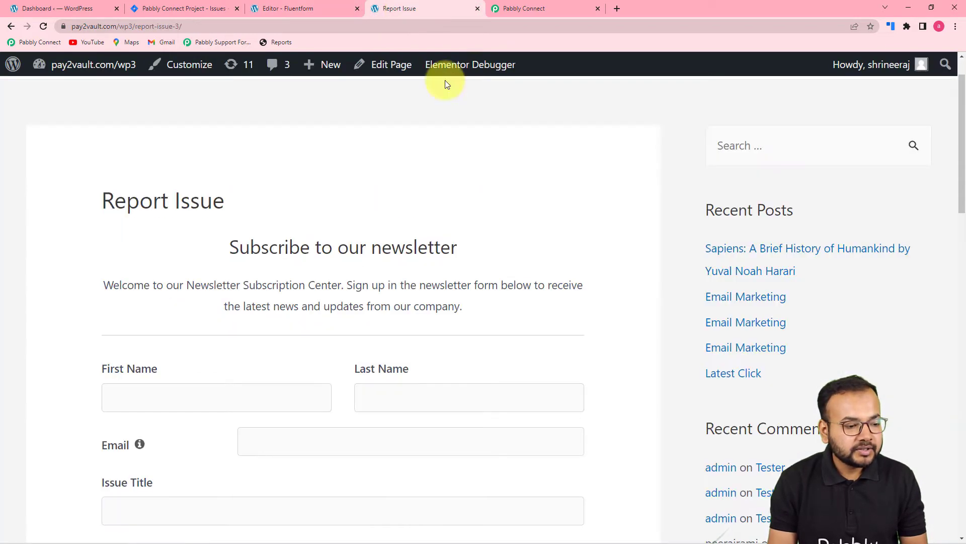
scroll(173, 213, down, 2)
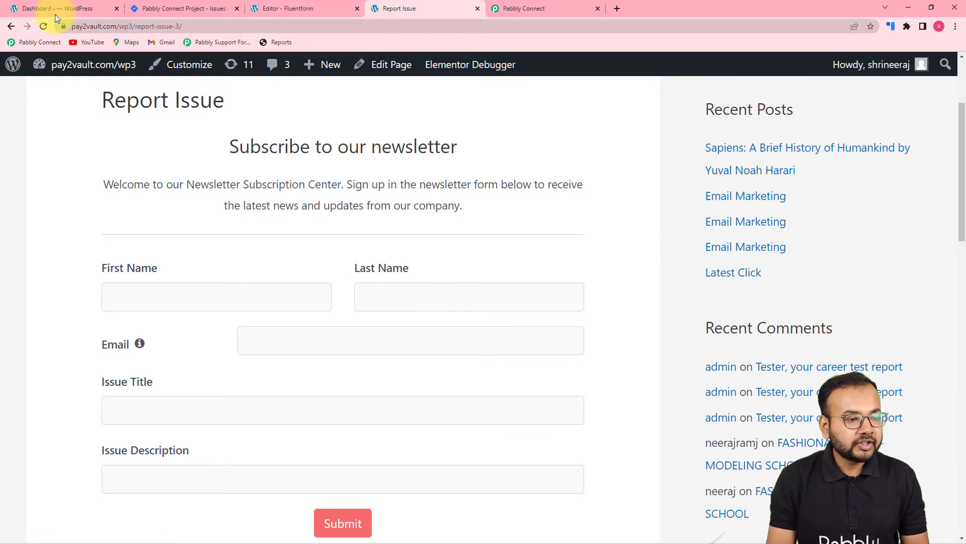
Return to the WordPress dashboard and open the WP Webhooks settings.
click(71, 10)
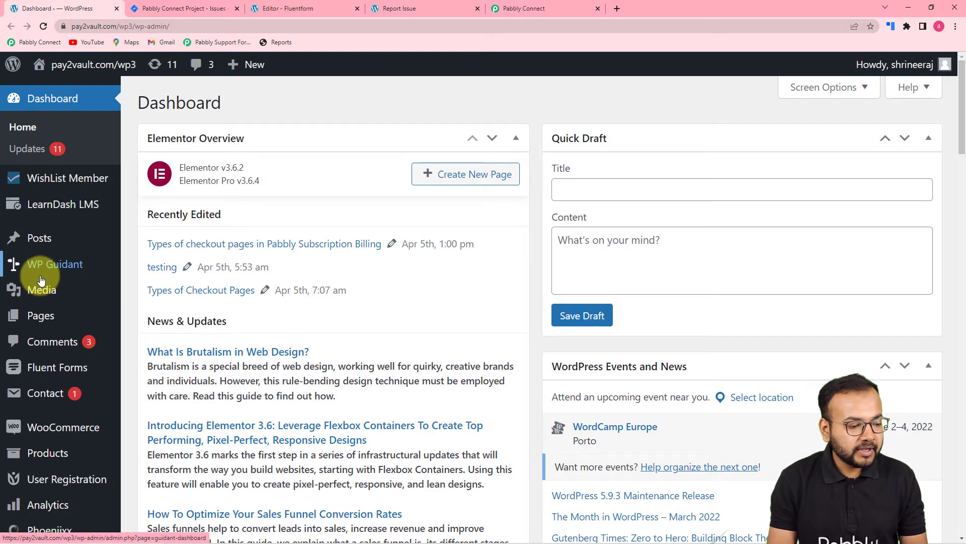
scroll(40, 277, down, 4)
scroll(41, 280, down, 5)
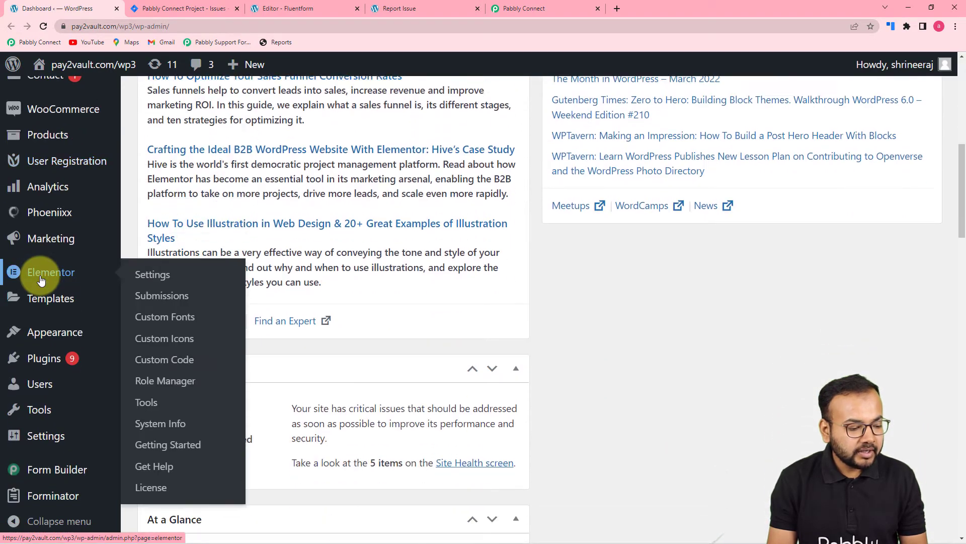
mouse_move(21, 438)
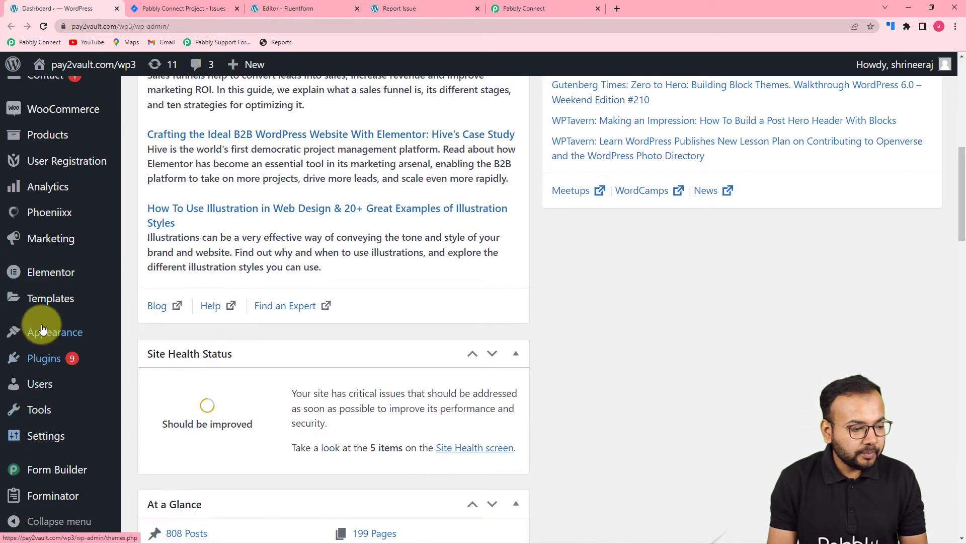
scroll(45, 372, down, 3)
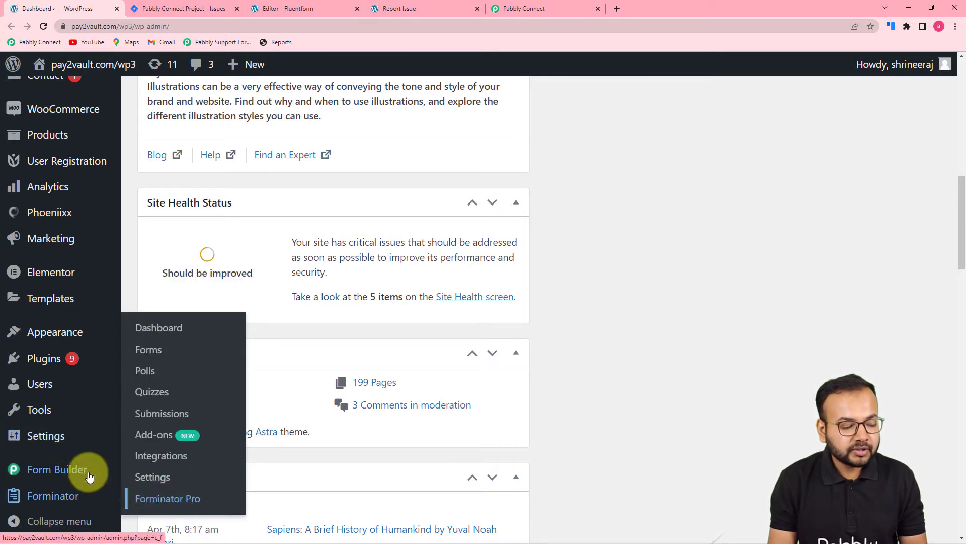
mouse_move(87, 436)
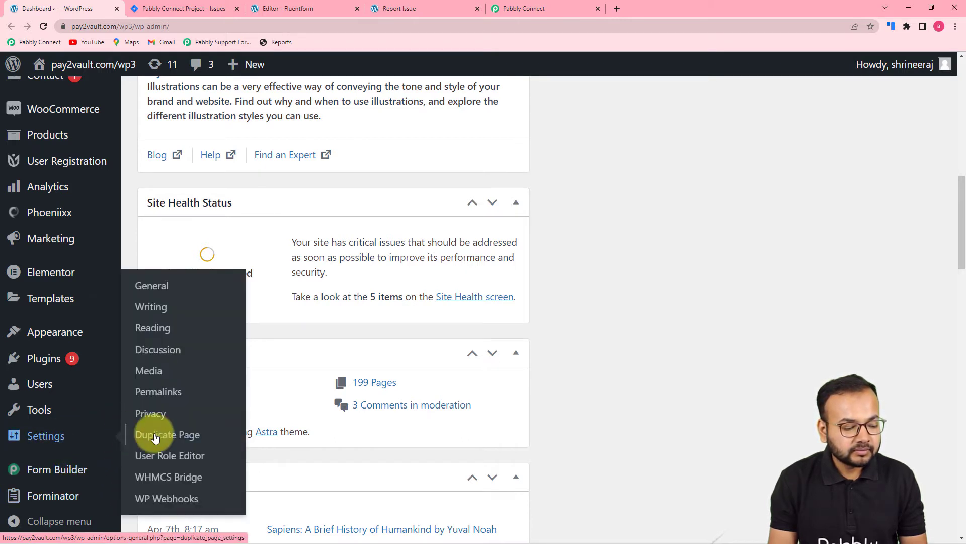
click(173, 500)
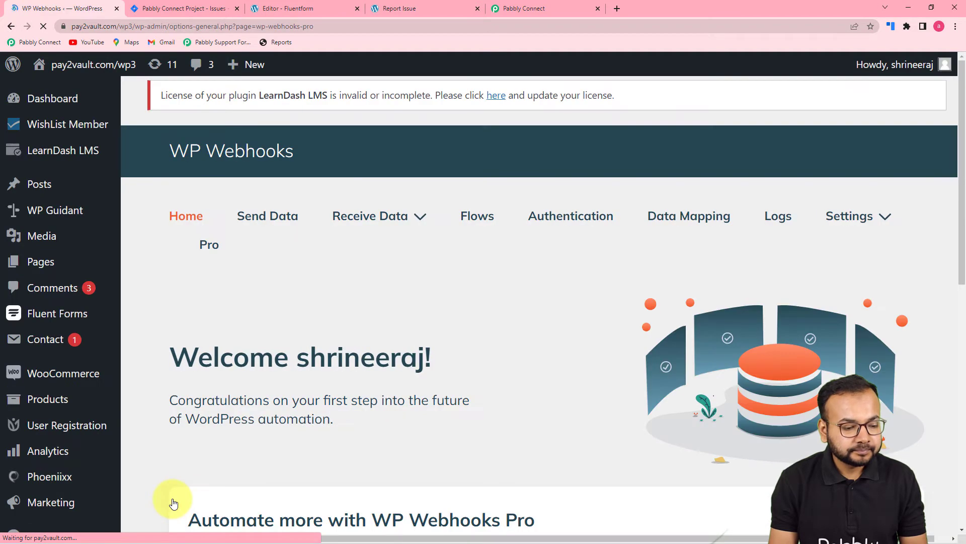
Open the Form submitted trigger of Fluent Forms in the Send Data section of WP Webhooks.
click(259, 219)
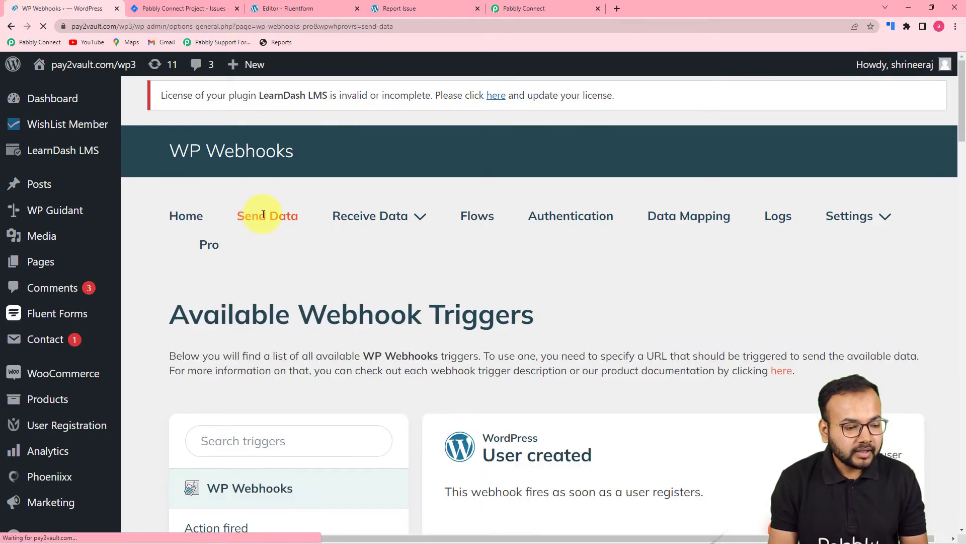
scroll(328, 302, down, 10)
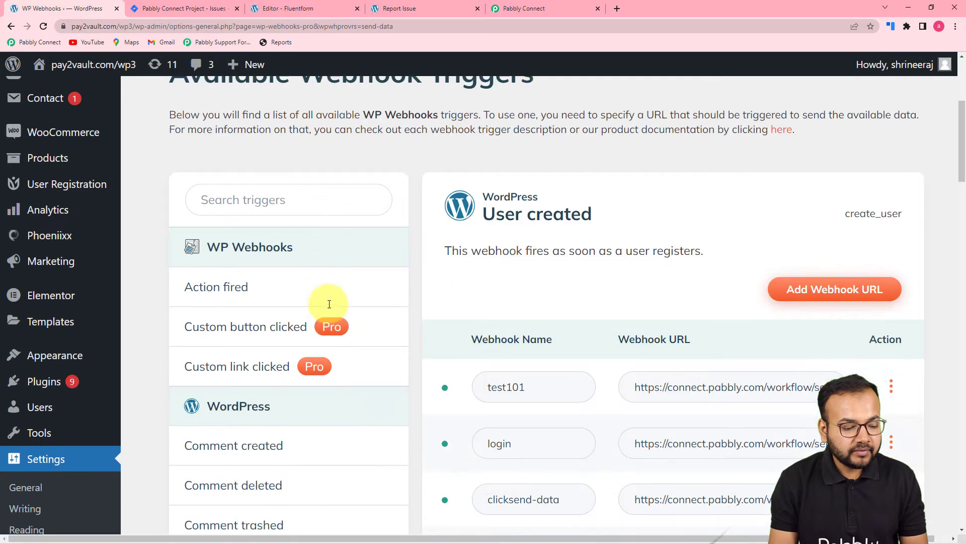
scroll(329, 304, down, 15)
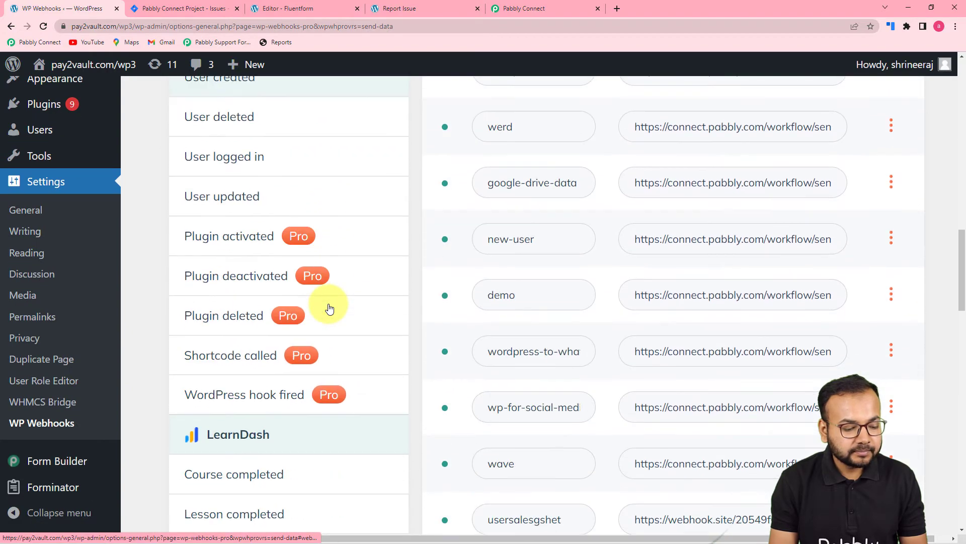
scroll(333, 308, down, 8)
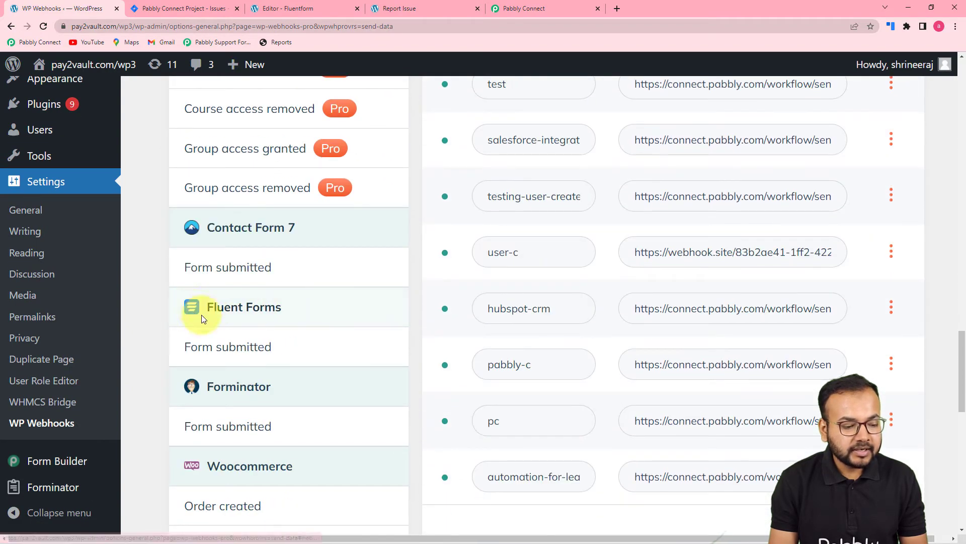
click(232, 276)
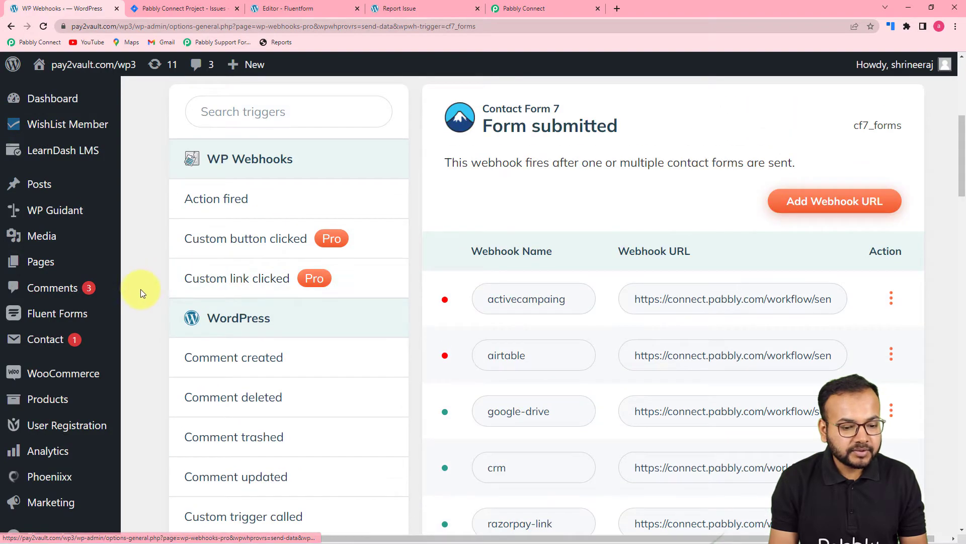
scroll(140, 290, down, 14)
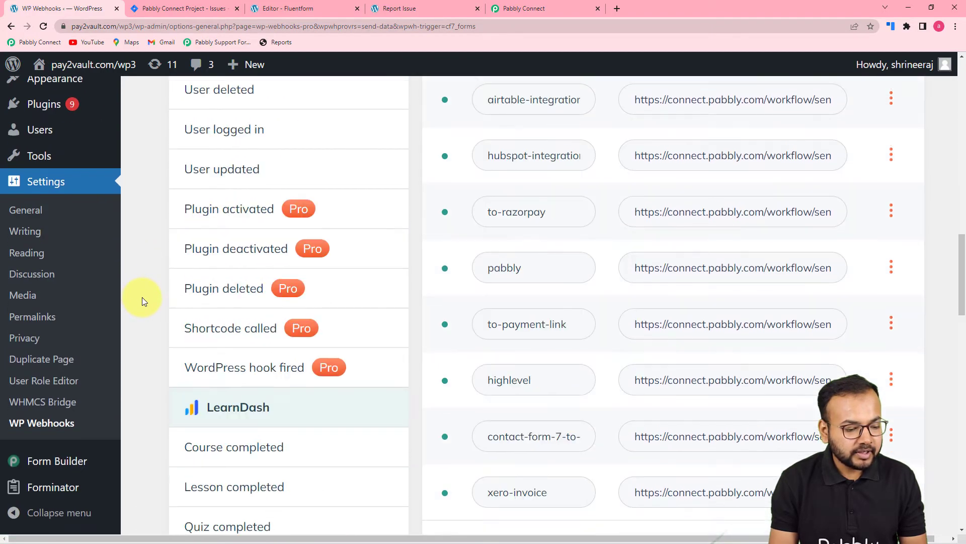
scroll(141, 297, down, 10)
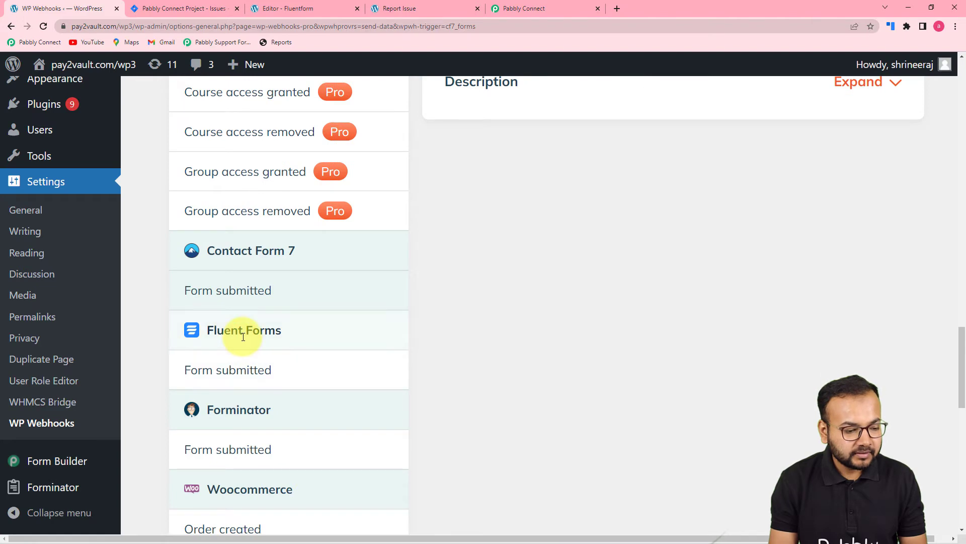
click(223, 372)
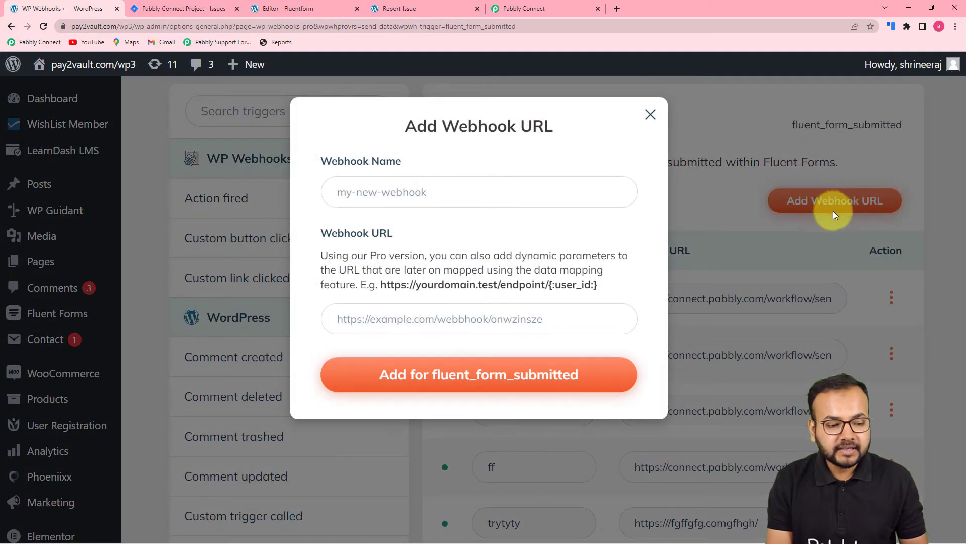
Name the new webhook for the Fluent Forms submission trigger "To Jira".
click(433, 196)
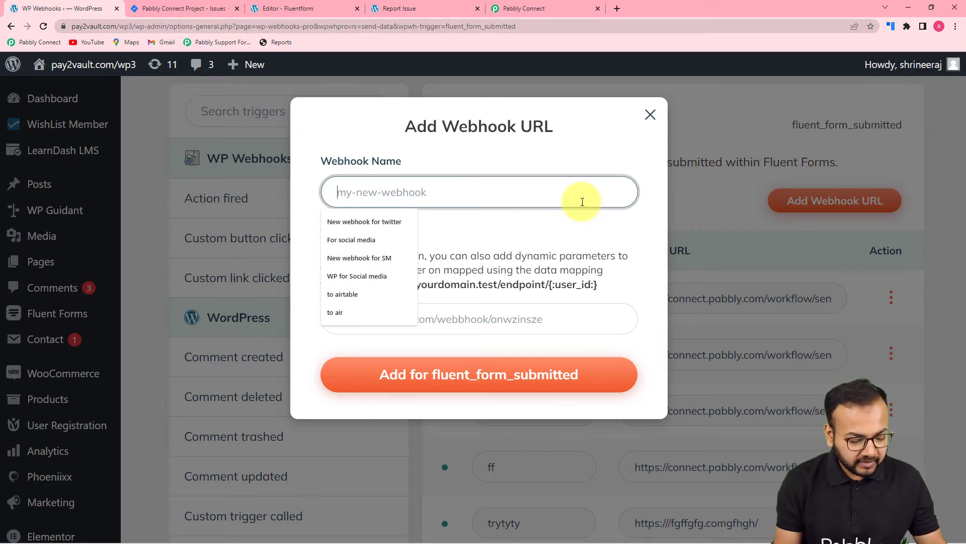
text(To )
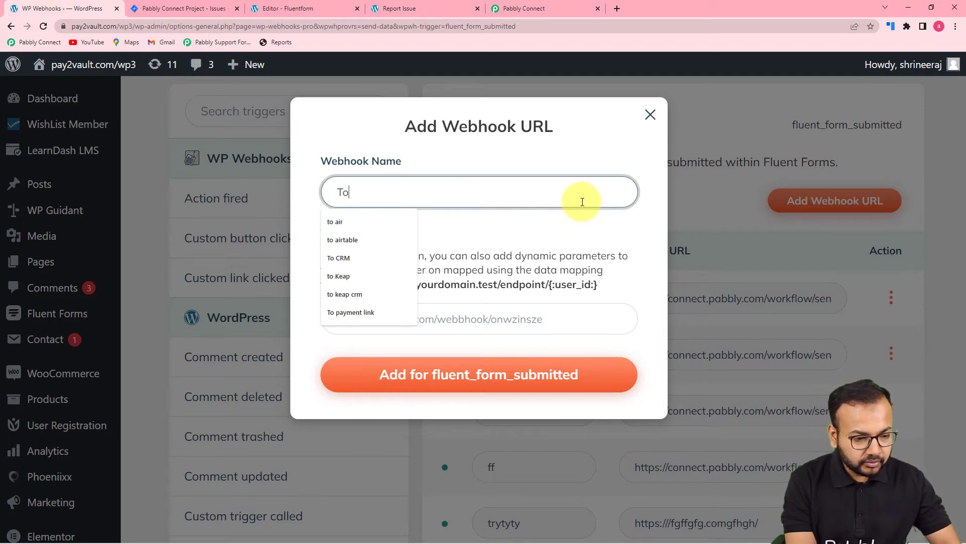
text(Jira)
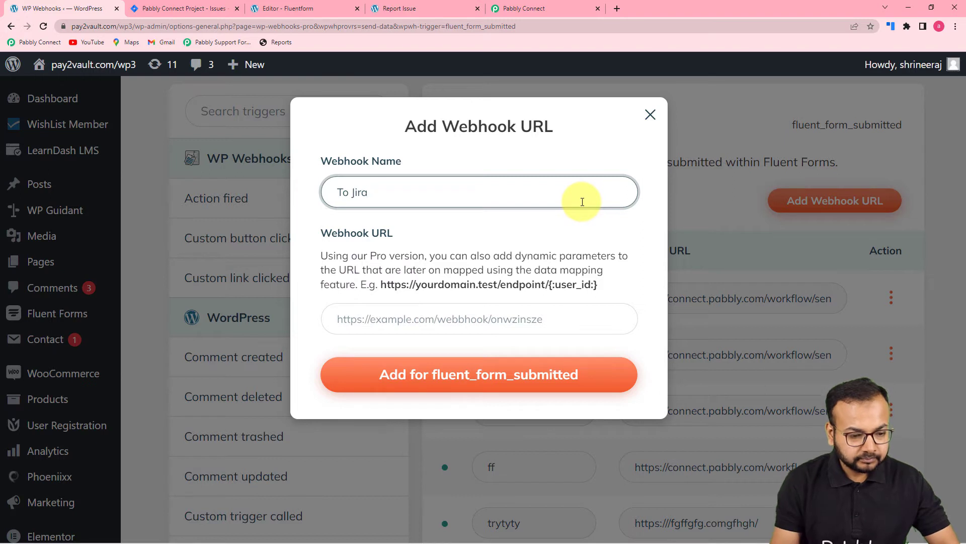
Copy the trigger's webhook URL from Pabbly Connect, paste it as the To Jira webhook's URL in WordPress, and add the webhook.
click(425, 319)
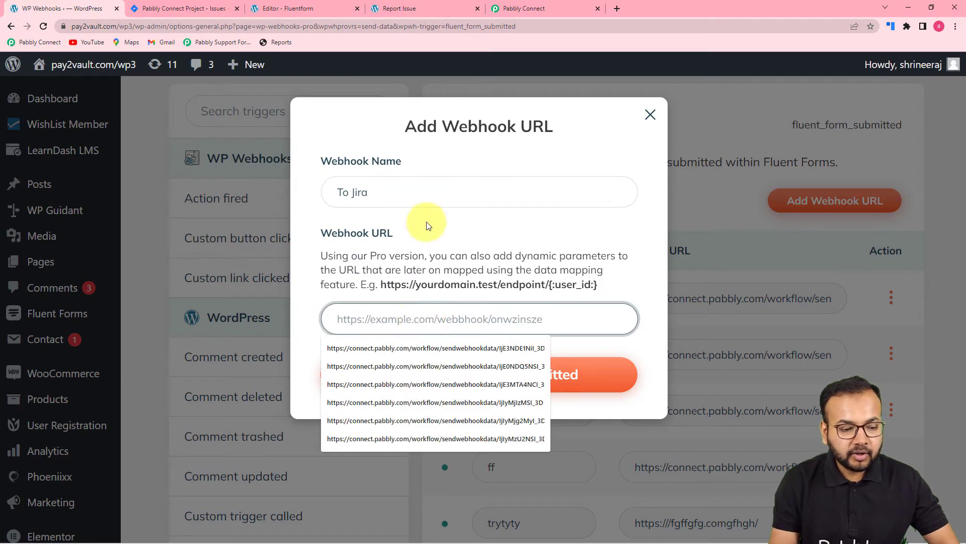
click(453, 242)
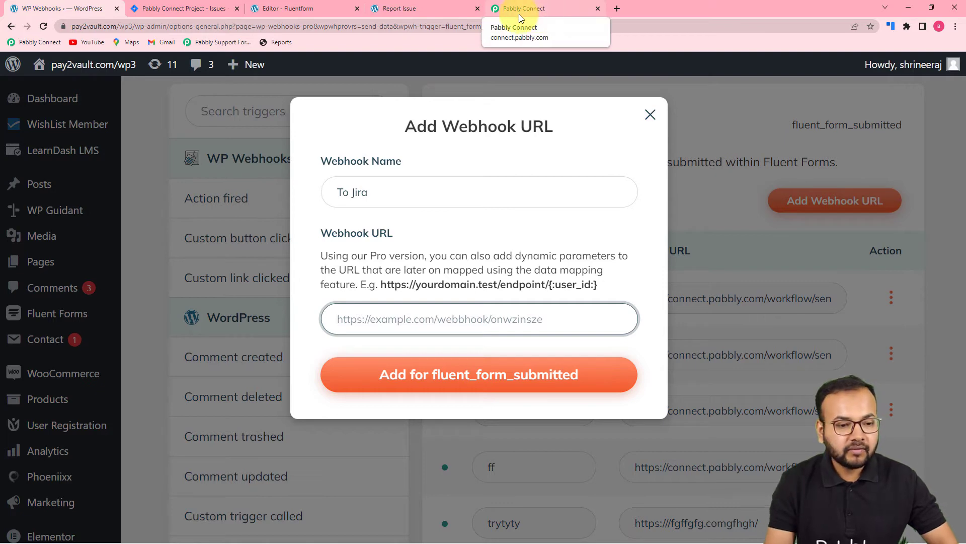
click(538, 11)
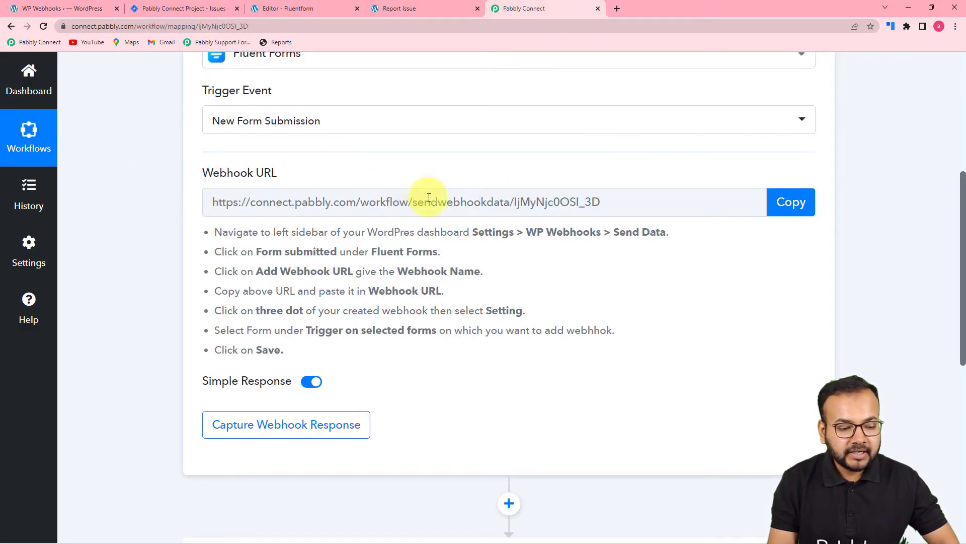
click(795, 201)
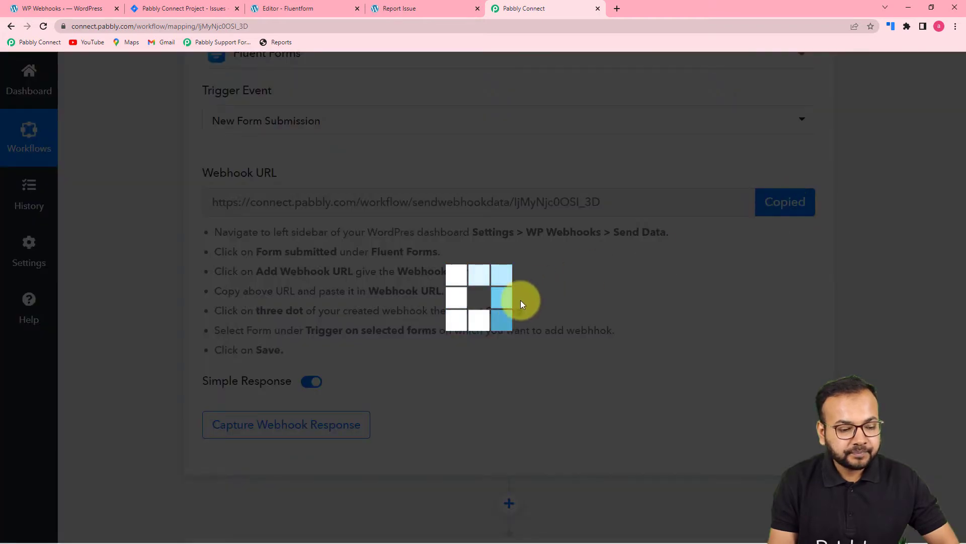
click(60, 8)
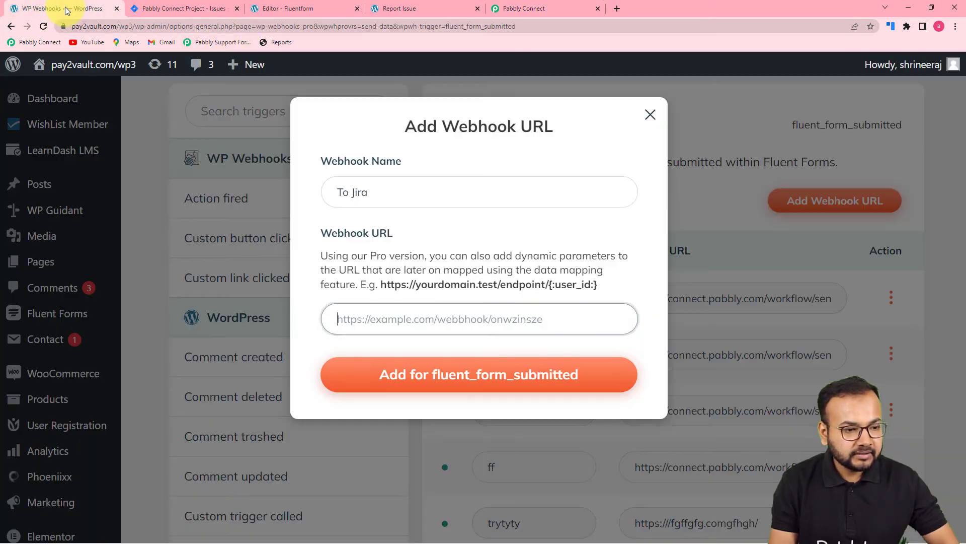
right_click(369, 324)
click(405, 416)
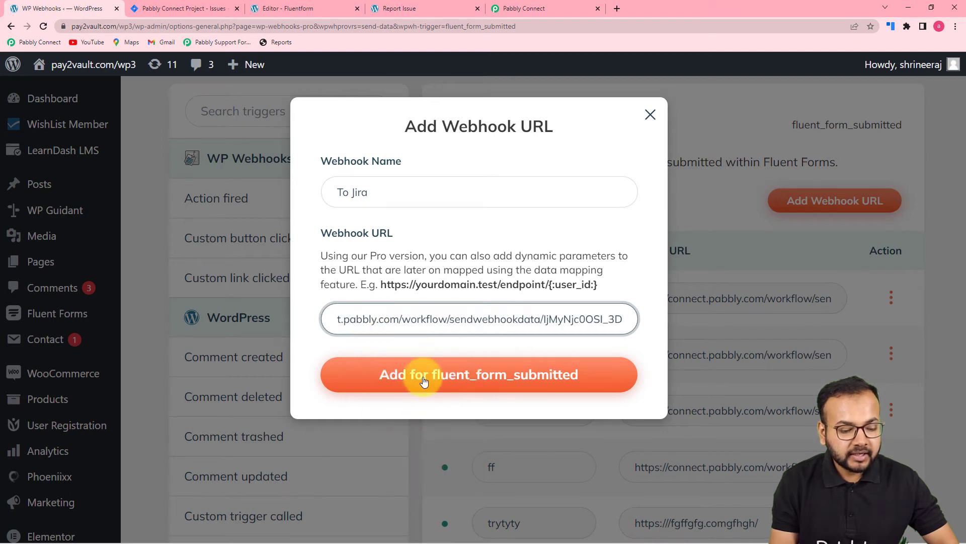
click(424, 381)
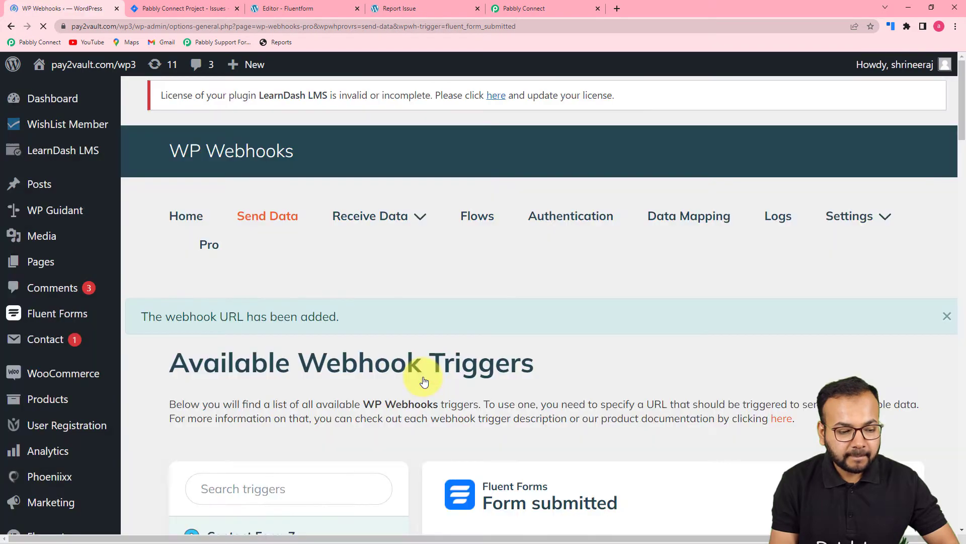
Check the webhook setup instructions in Pabbly Connect and open the settings of the to-jira webhook in WP Webhooks.
scroll(424, 382, down, 5)
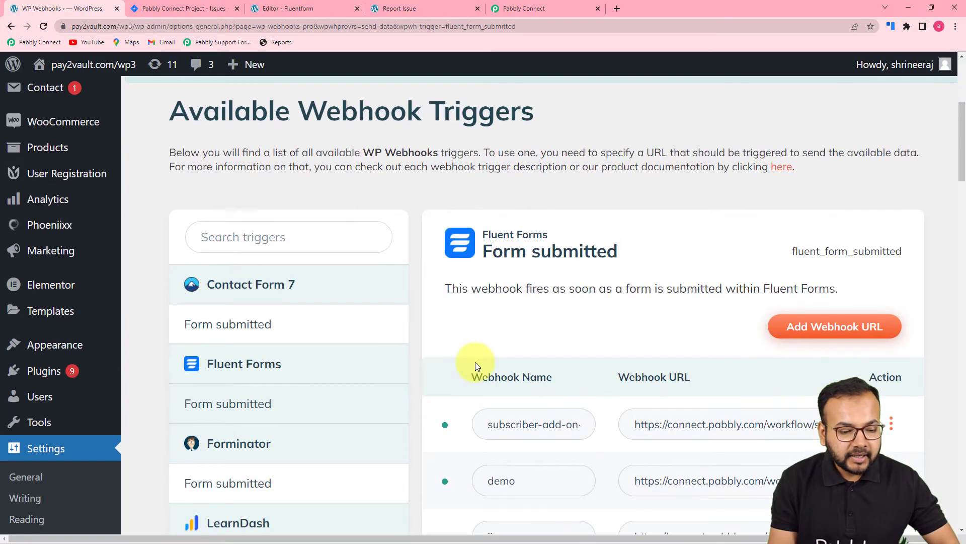
scroll(500, 341, down, 10)
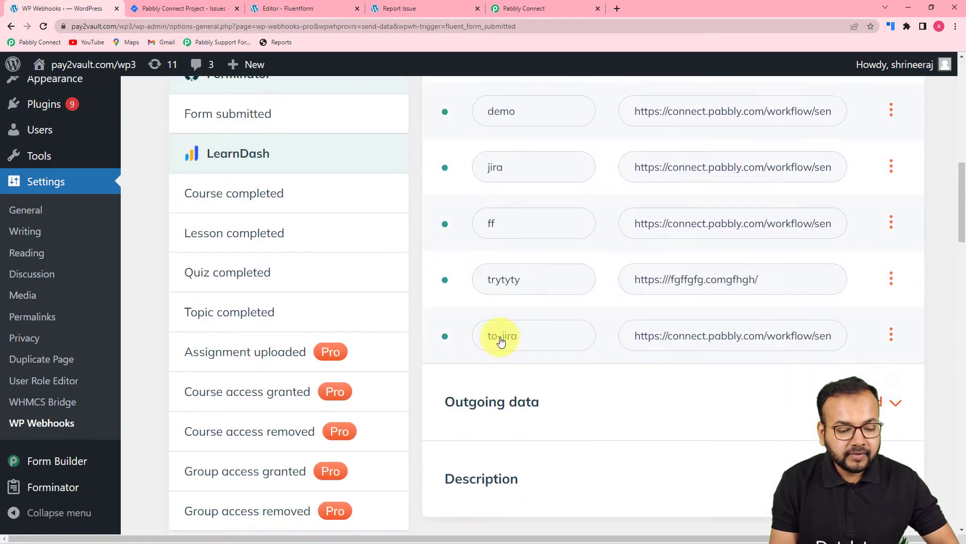
scroll(500, 341, up, 3)
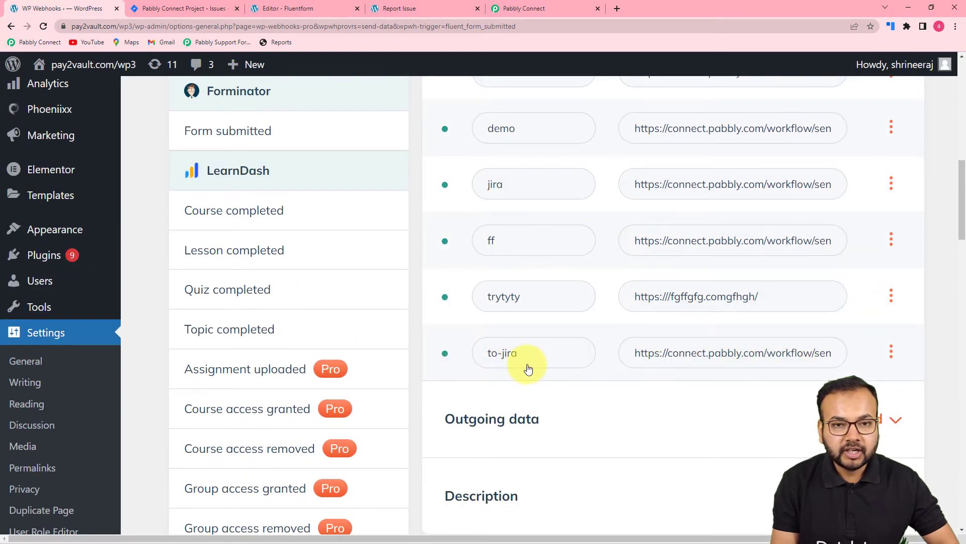
click(526, 11)
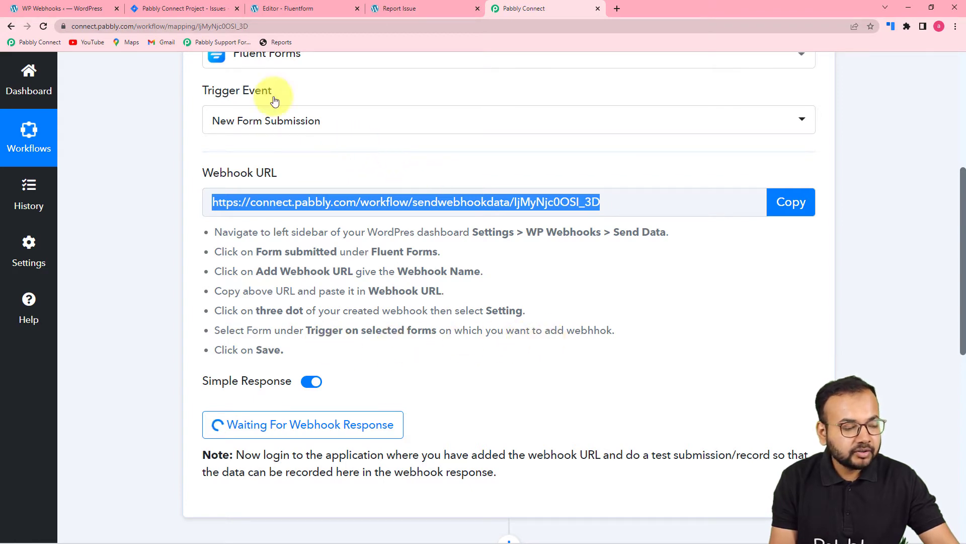
click(76, 2)
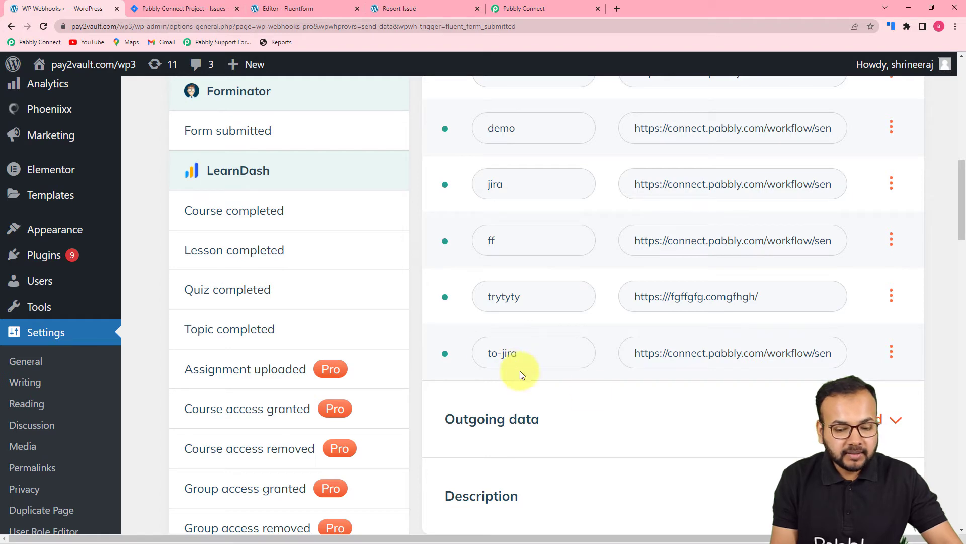
click(891, 353)
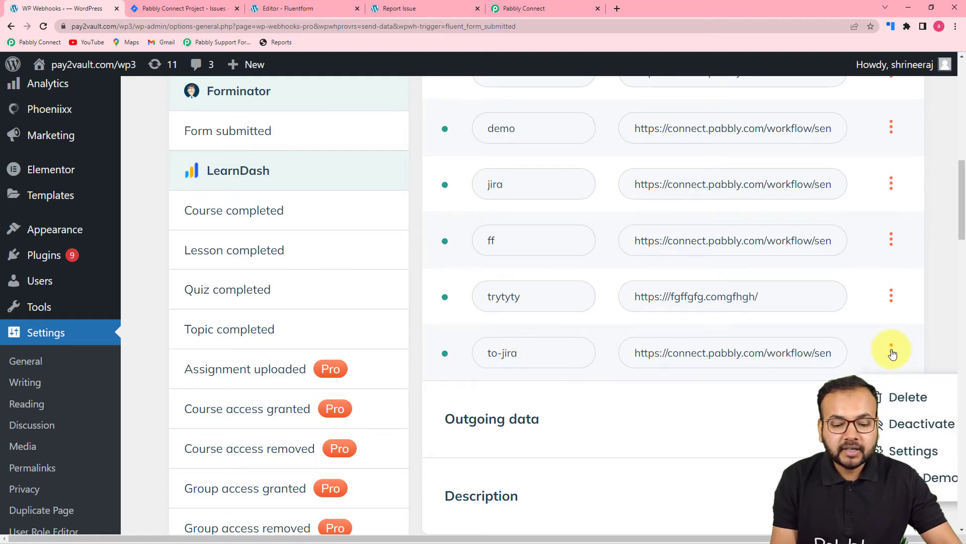
click(908, 456)
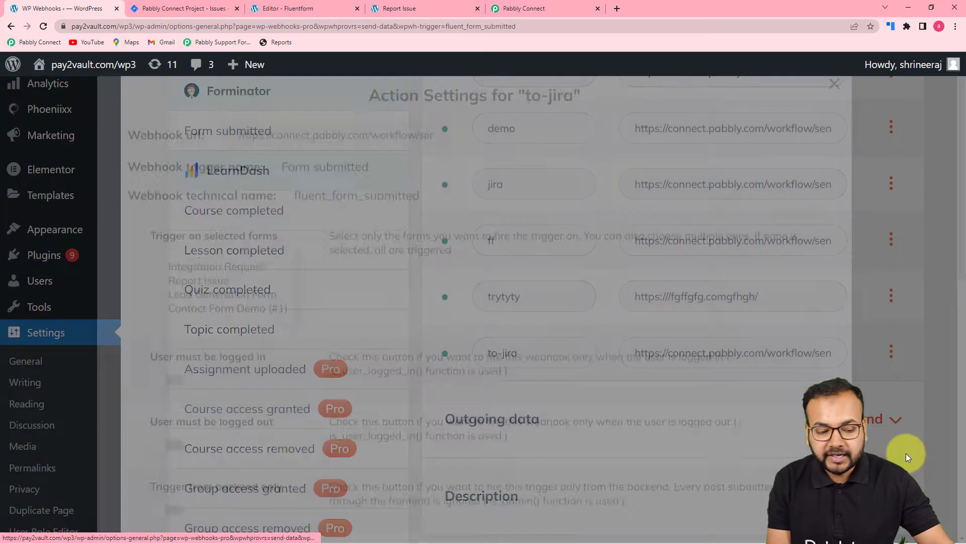
scroll(456, 244, down, 1)
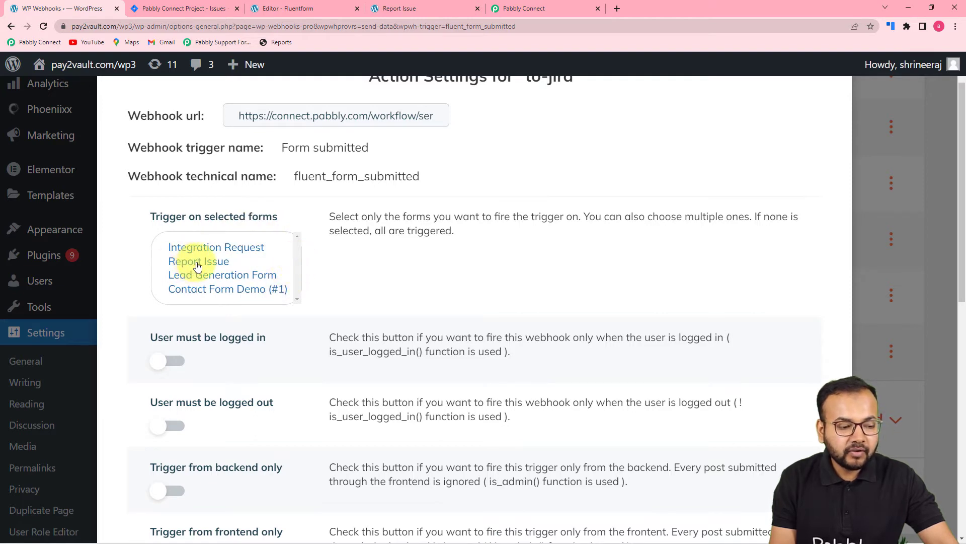
Limit the to-jira webhook to the Report Issue form, save its settings and close them.
click(395, 10)
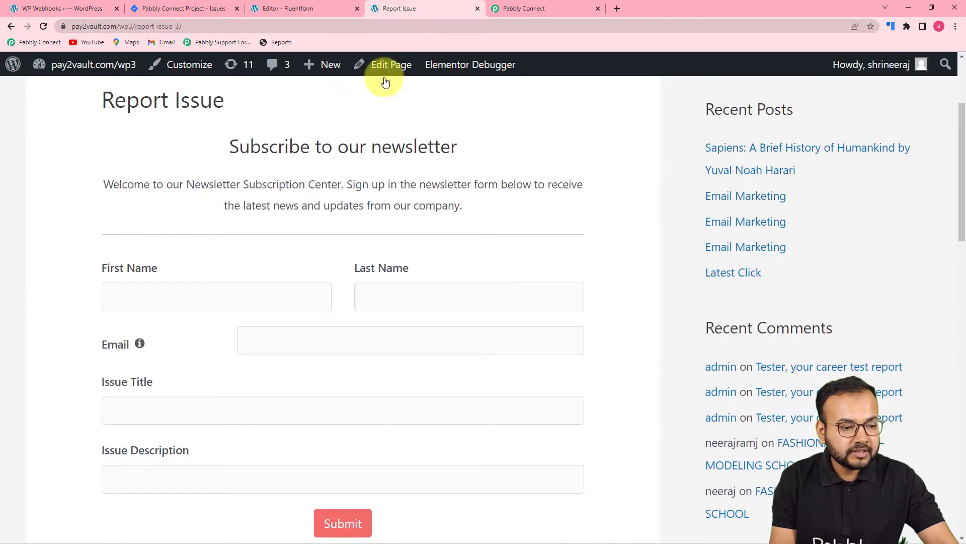
click(307, 11)
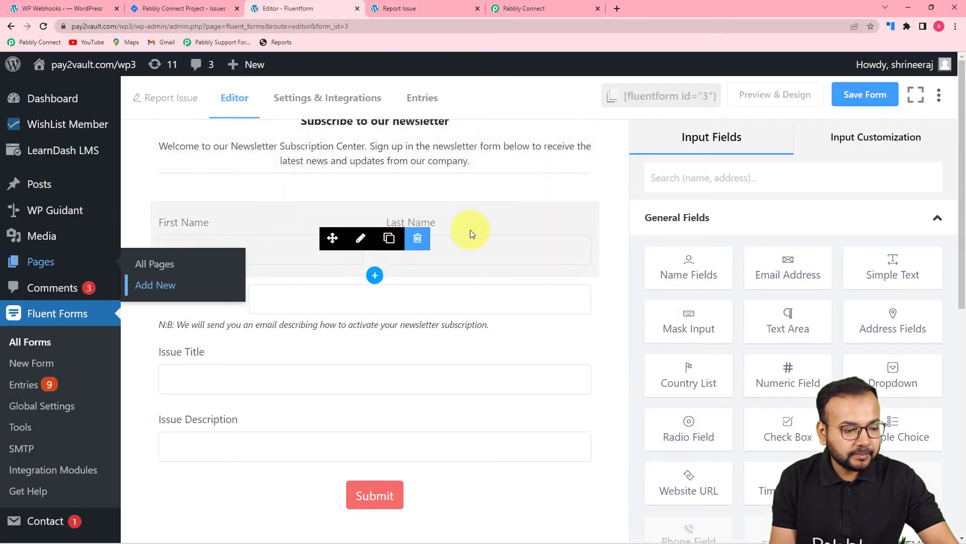
click(198, 7)
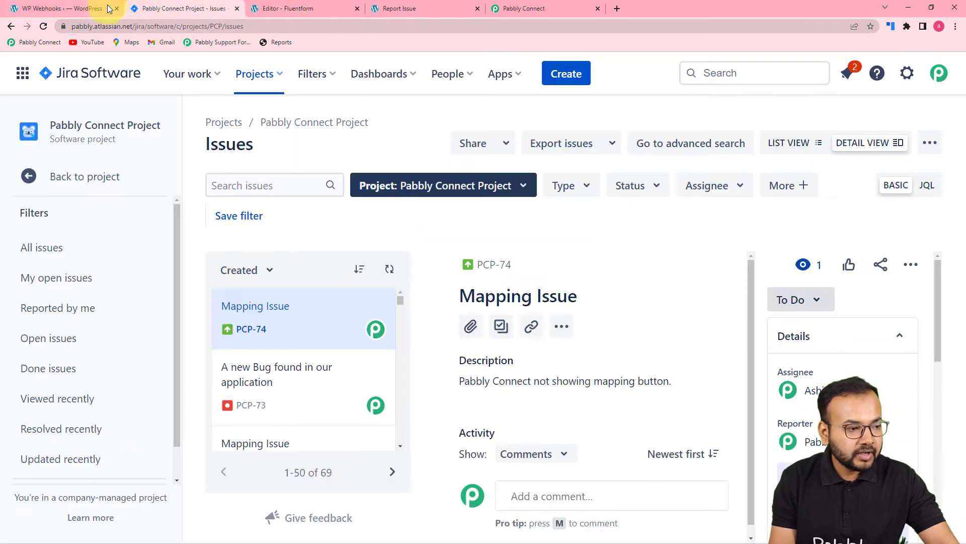
click(75, 8)
click(204, 261)
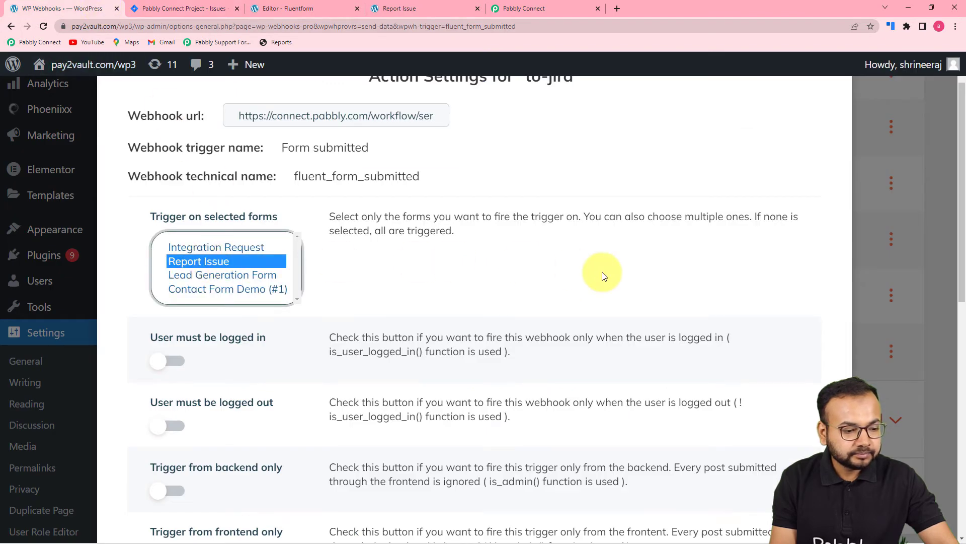
scroll(604, 275, down, 10)
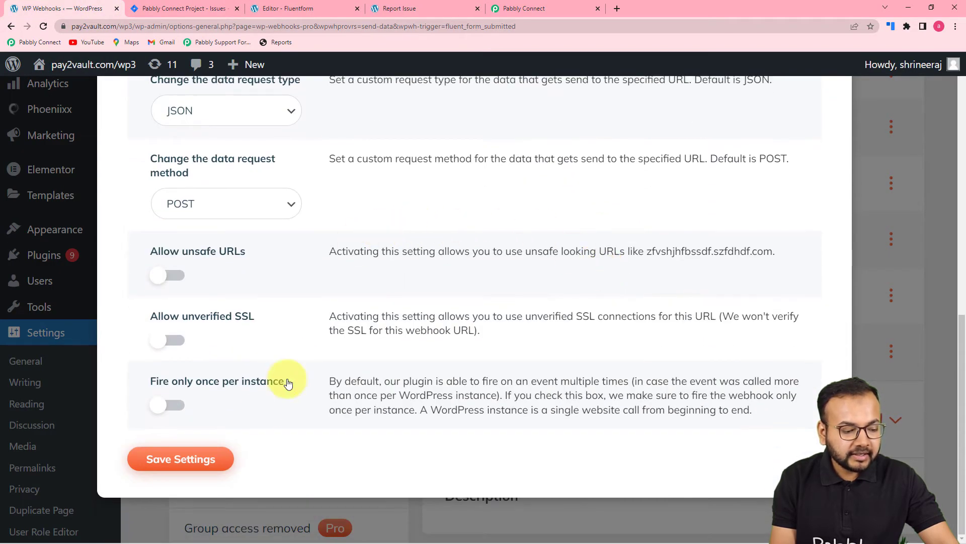
click(196, 459)
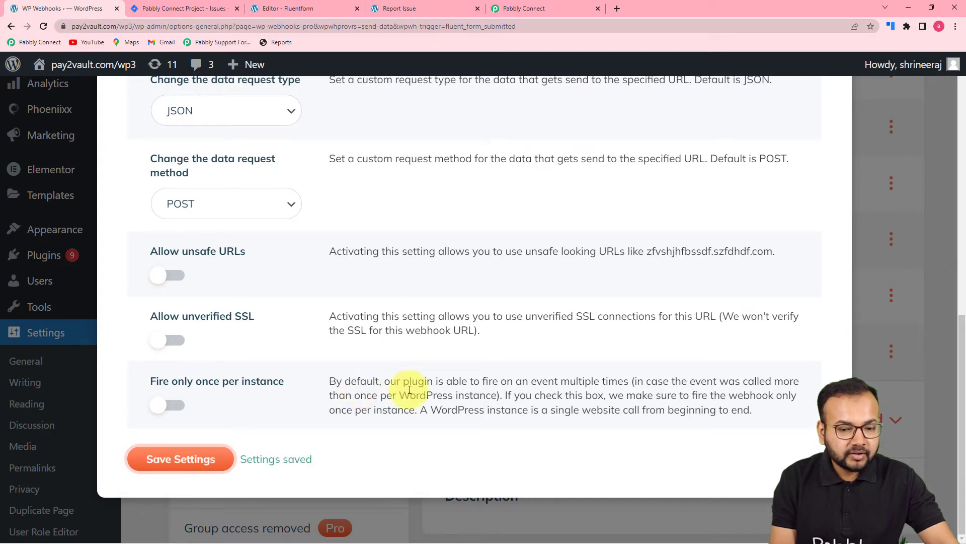
click(942, 275)
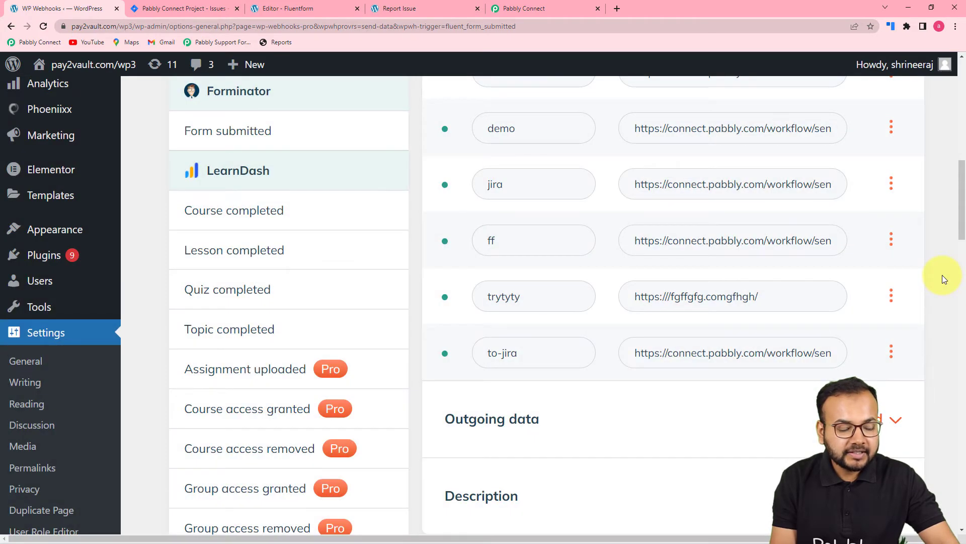
Check the trigger in Pabbly Connect, switch to the Report Issue form, and enter the reporter's first name, last name and e-mail.
click(545, 9)
scroll(538, 236, down, 2)
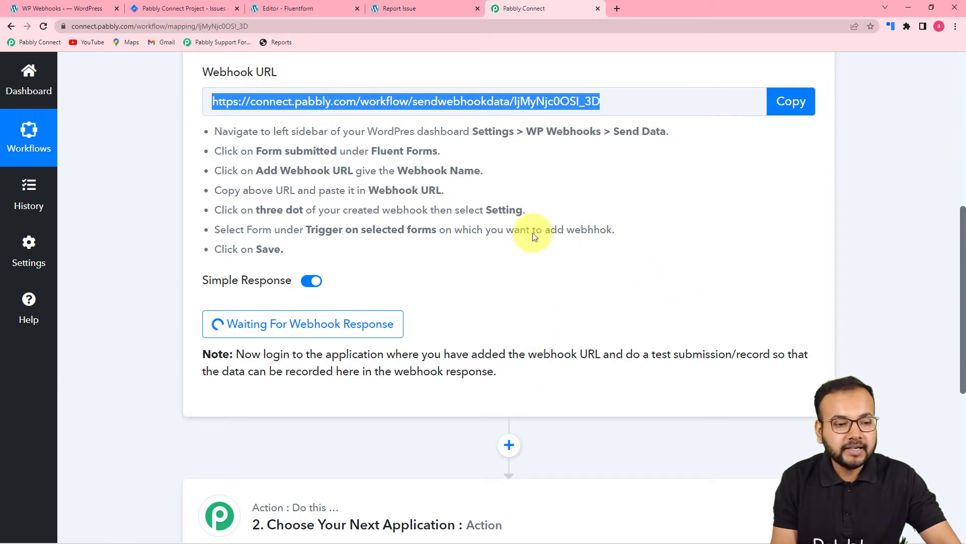
click(399, 8)
click(184, 298)
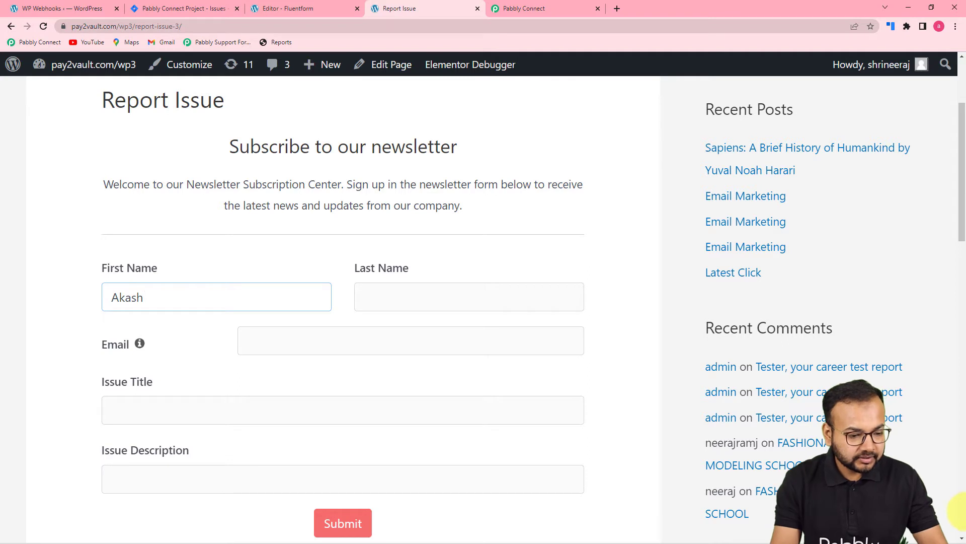
click(560, 294)
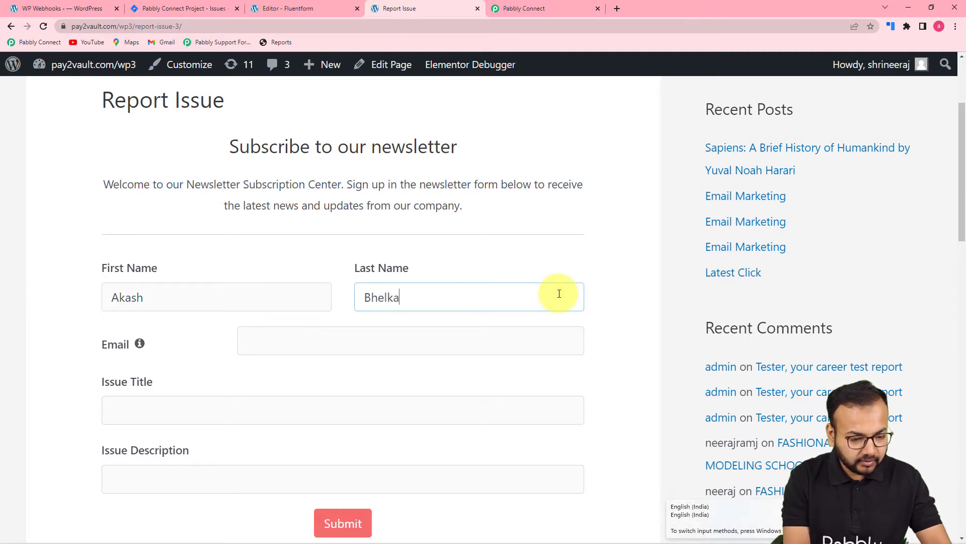
click(533, 337)
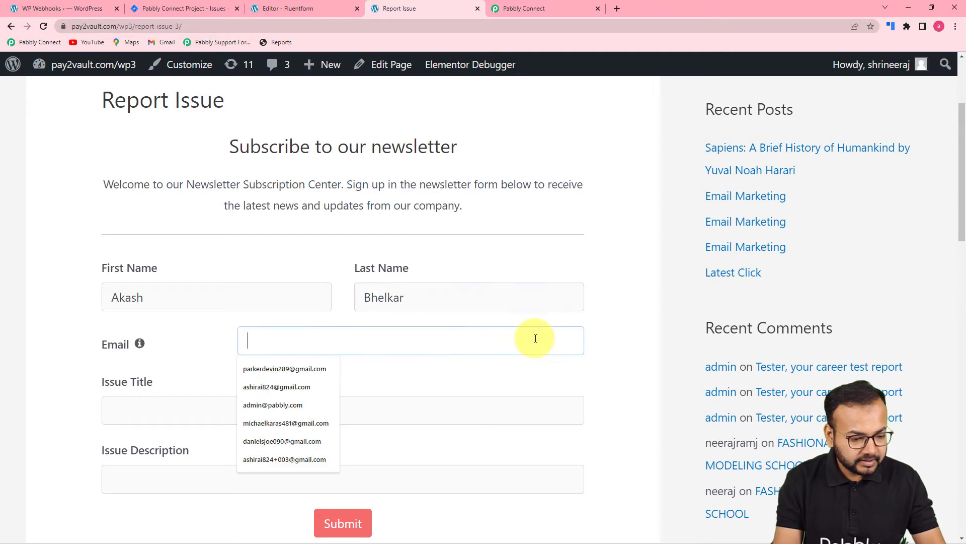
click(253, 428)
click(252, 407)
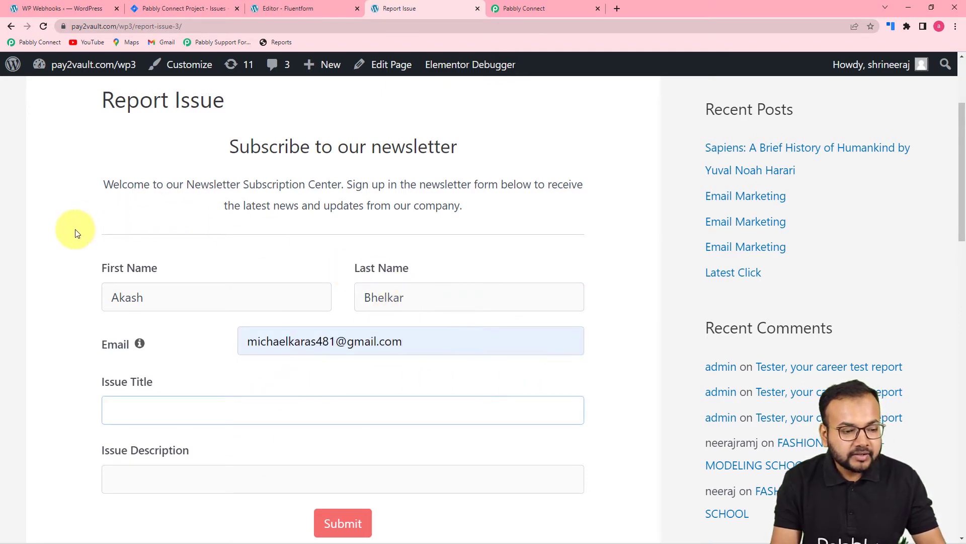
Submit the form with the issue title "Issue in Help Text." and the description "Help text of Fluent Forms Trigger is not Clear.".
scroll(75, 232, down, 3)
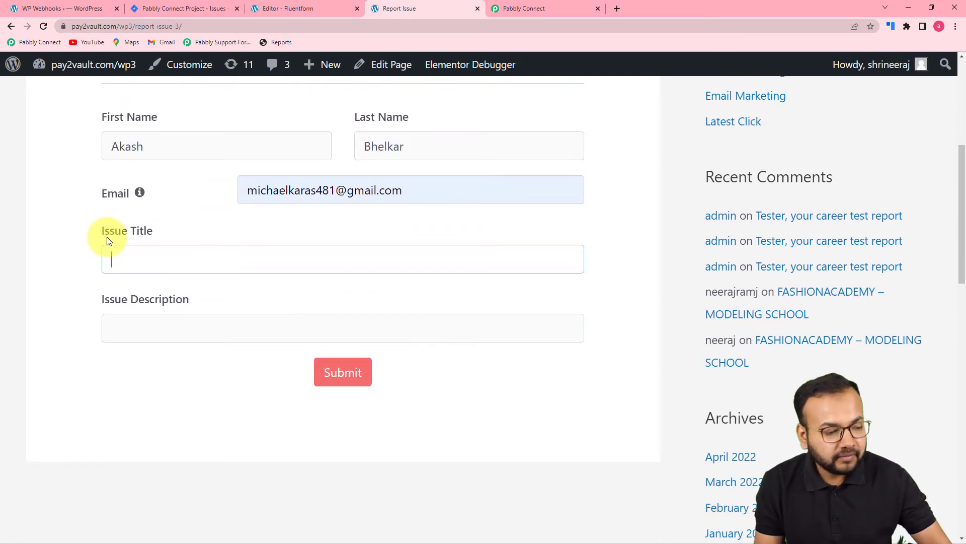
scroll(188, 271, up, 4)
scroll(188, 271, down, 2)
scroll(187, 271, down, 2)
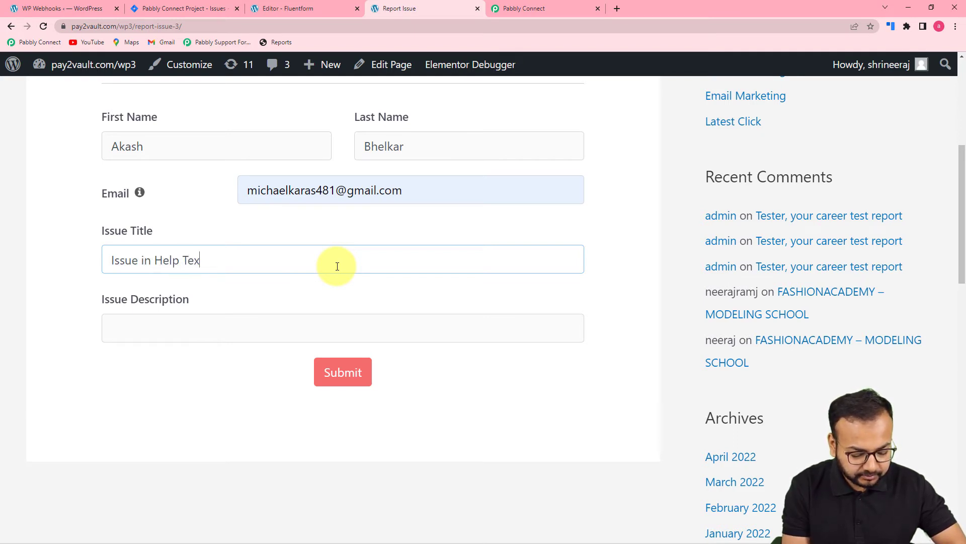
click(241, 327)
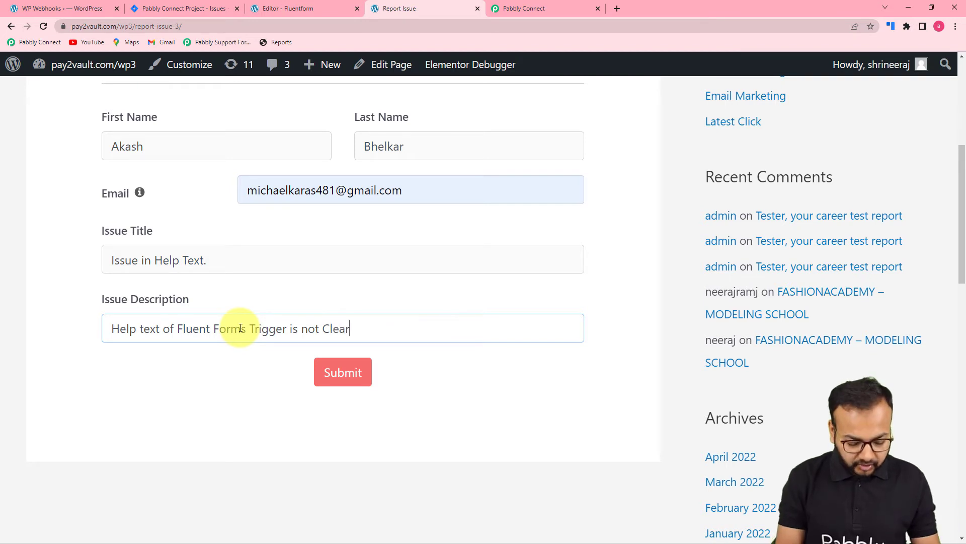
click(335, 375)
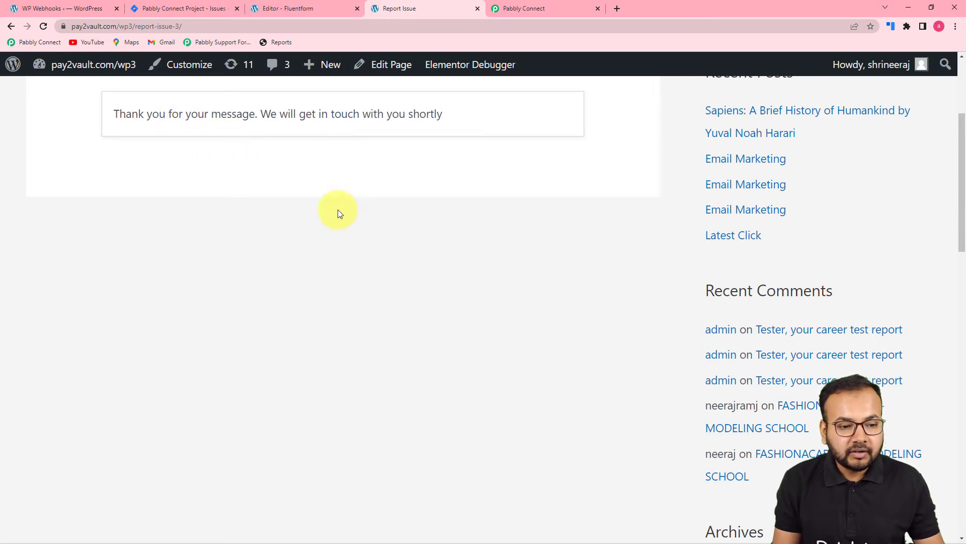
Return to Pabbly Connect and examine the form data captured in the trigger's webhook response.
click(512, 11)
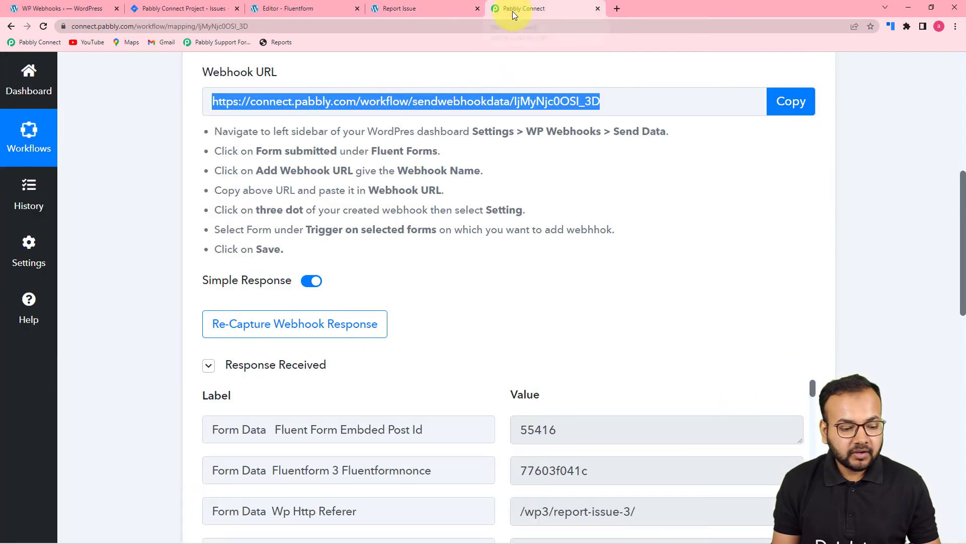
scroll(457, 257, down, 5)
scroll(460, 265, down, 2)
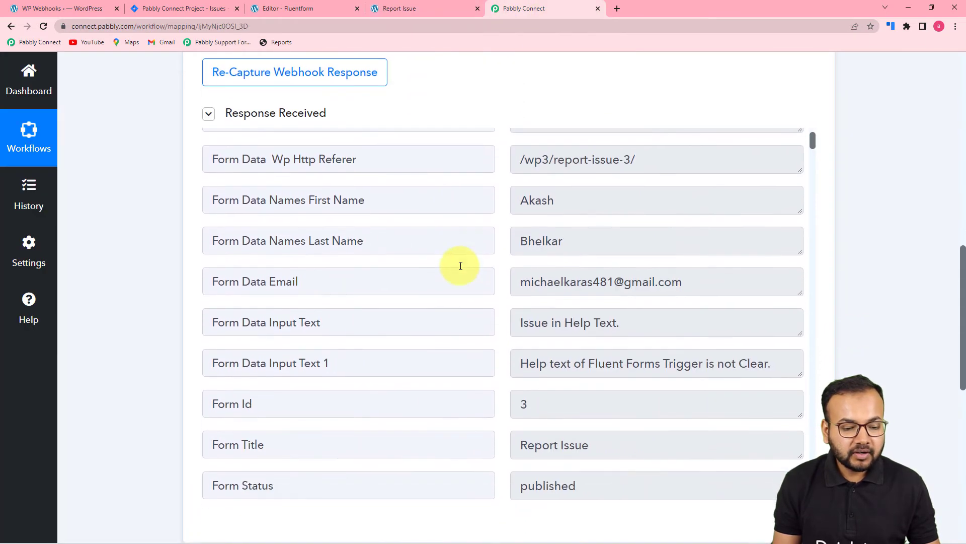
scroll(281, 282, down, 2)
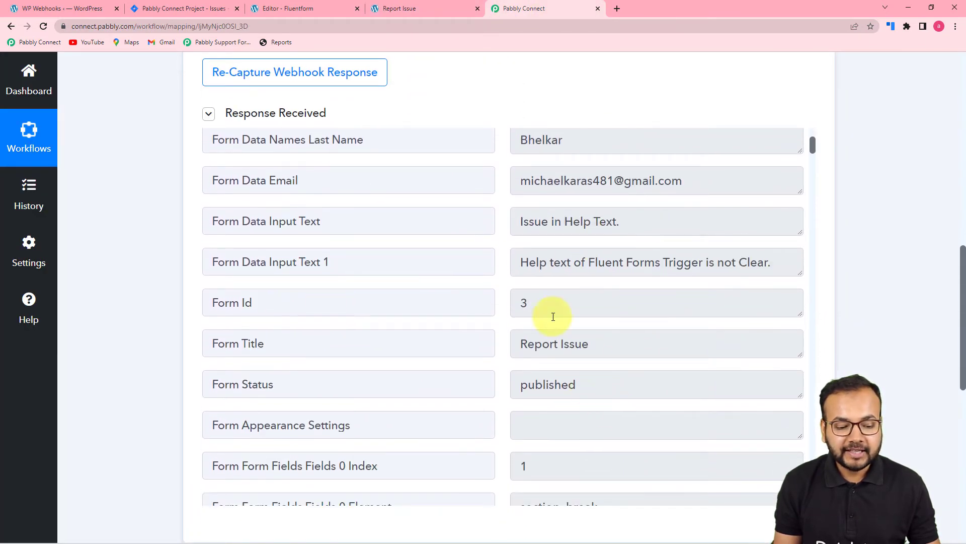
scroll(367, 285, up, 4)
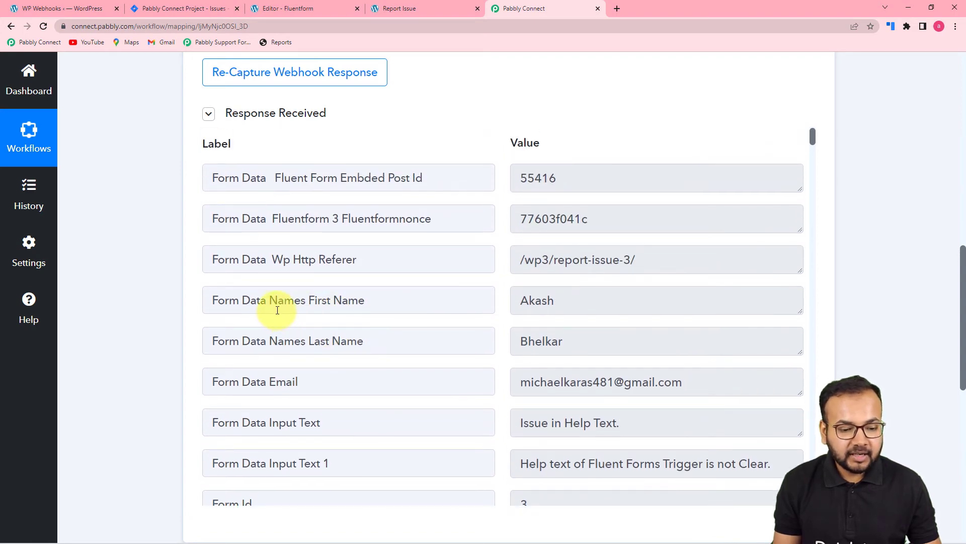
scroll(348, 335, down, 4)
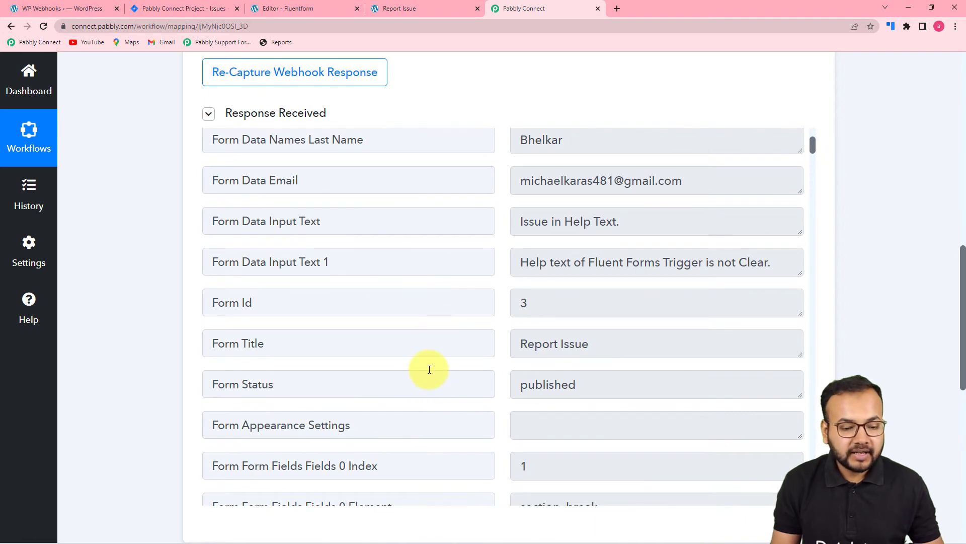
scroll(802, 280, down, 6)
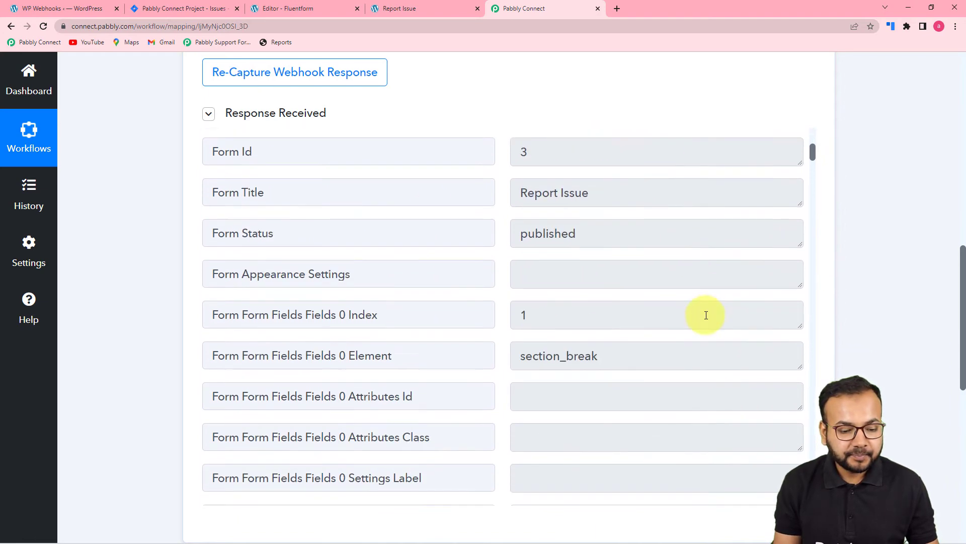
Set the workflow's second step to the Jira Software app with the Create Issue action event.
scroll(819, 310, down, 4)
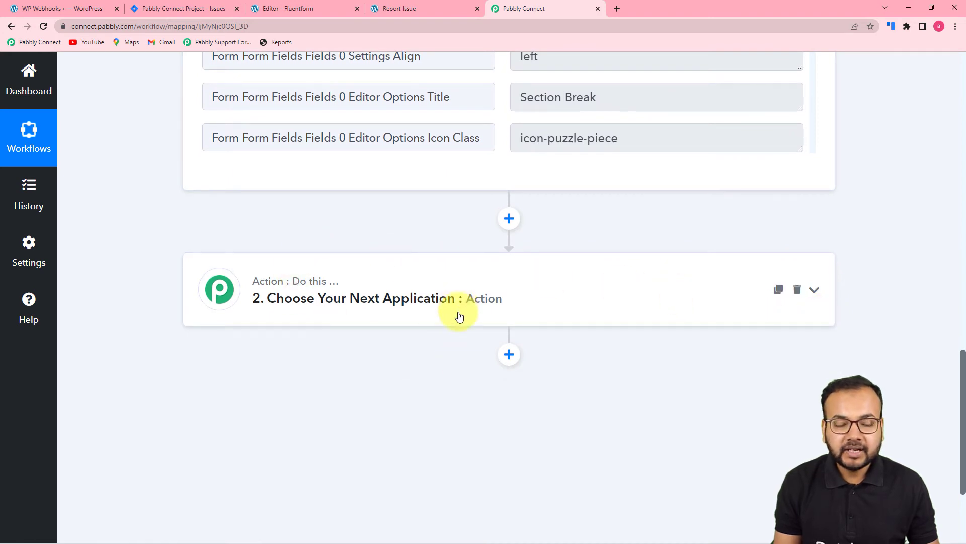
click(444, 291)
click(361, 171)
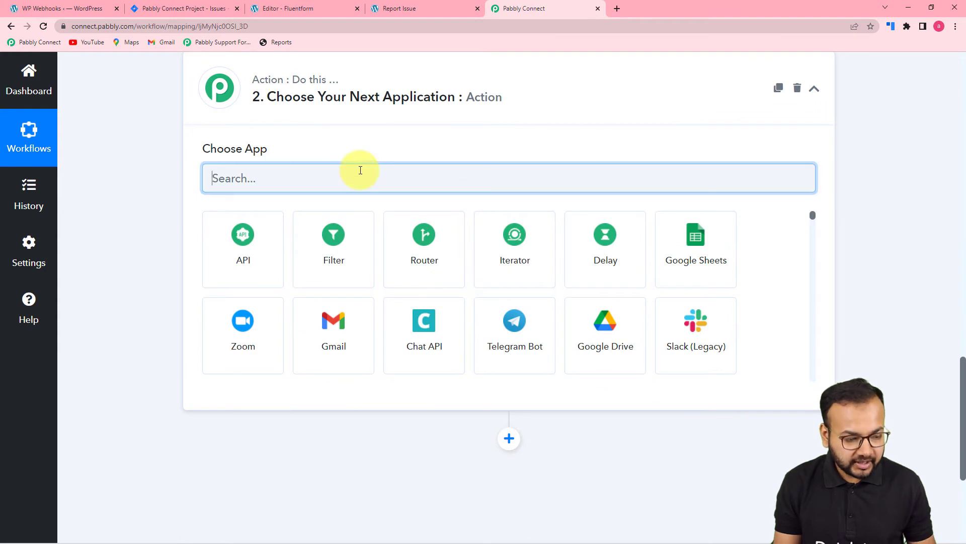
text(jira)
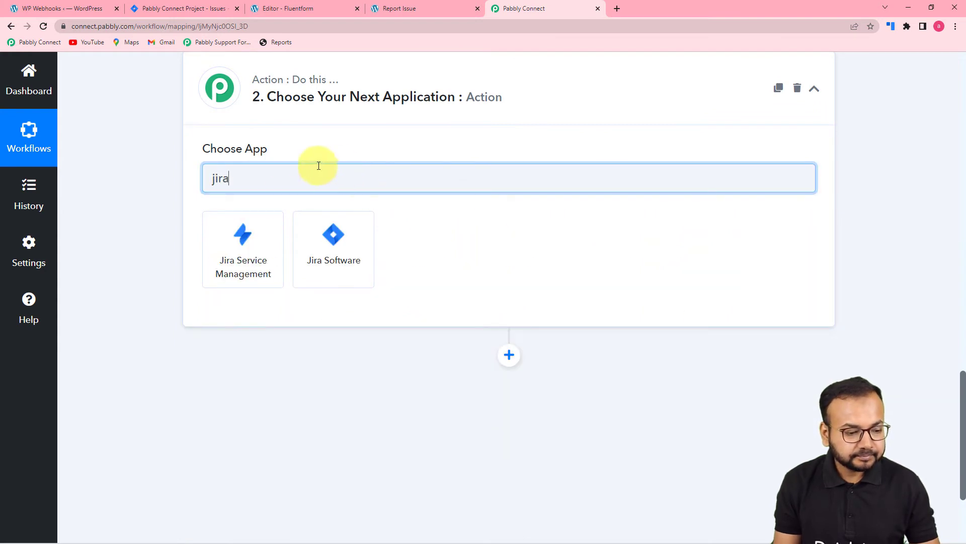
click(350, 257)
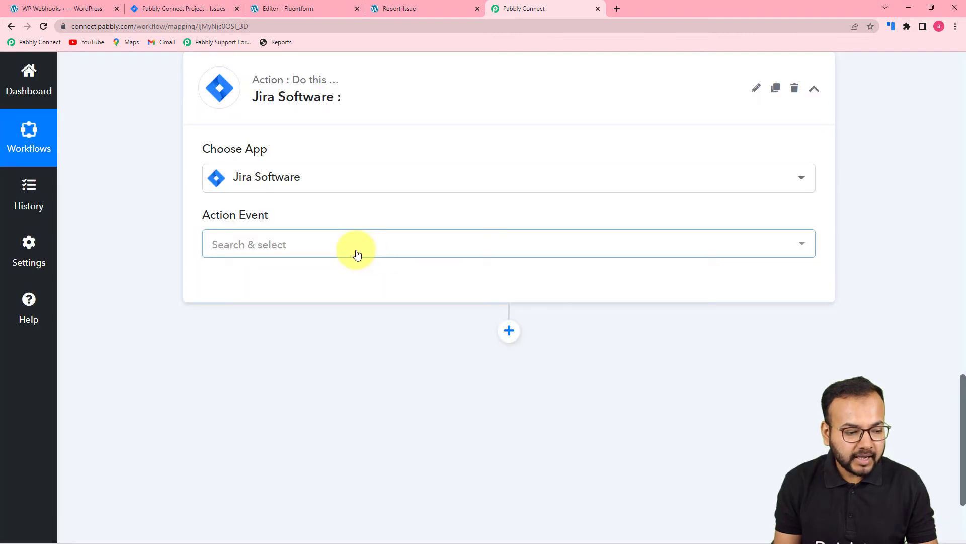
click(356, 253)
click(278, 328)
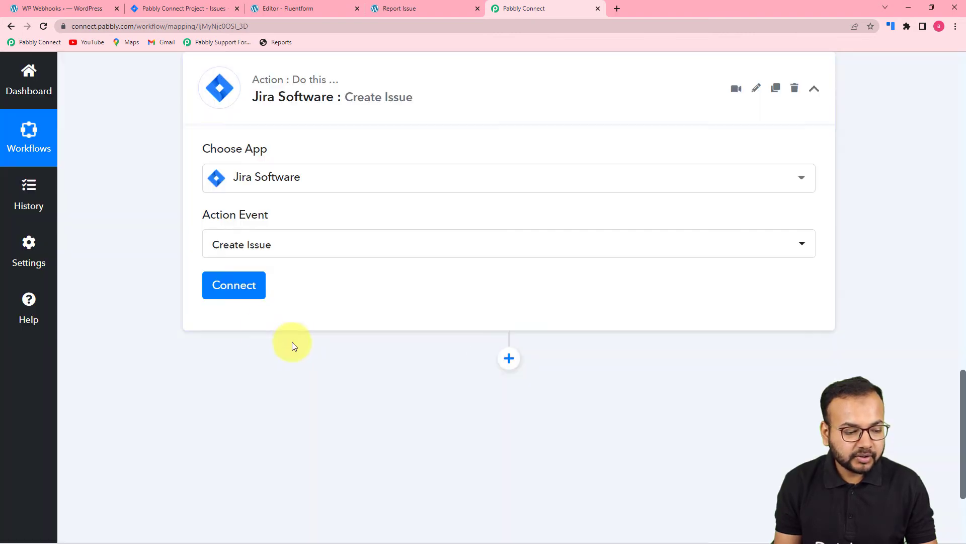
Start a new Jira Software connection and move the Atlassian authorization window toward the middle of the screen.
click(236, 285)
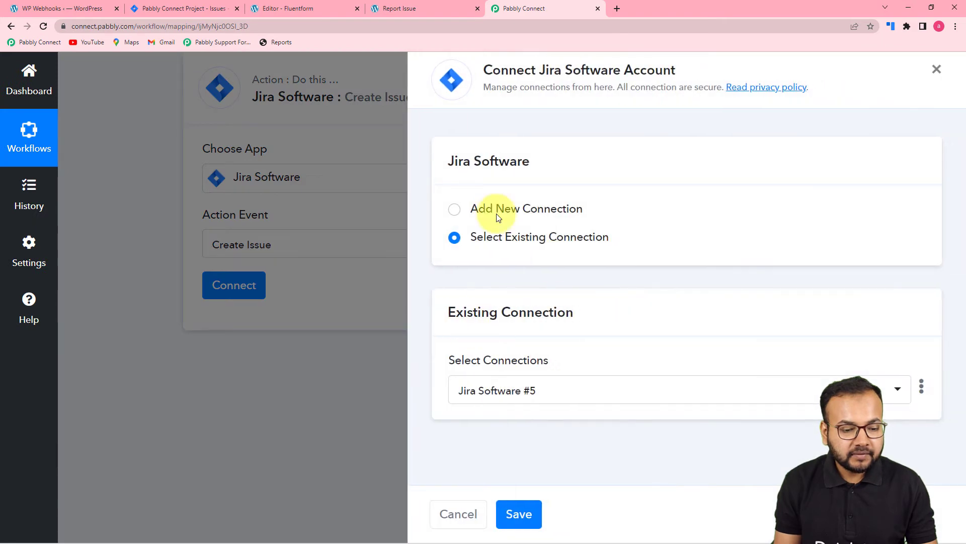
click(454, 208)
click(513, 374)
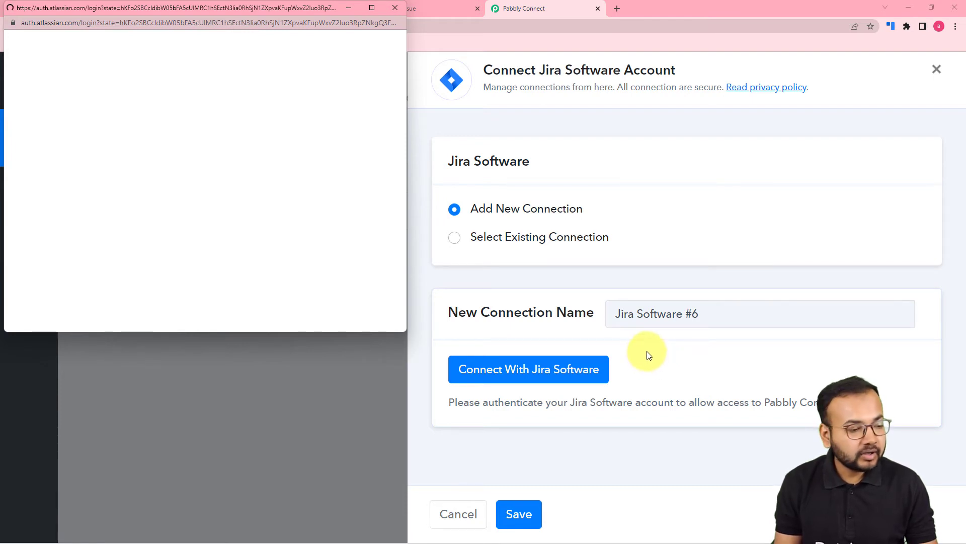
drag(143, 12, 495, 71)
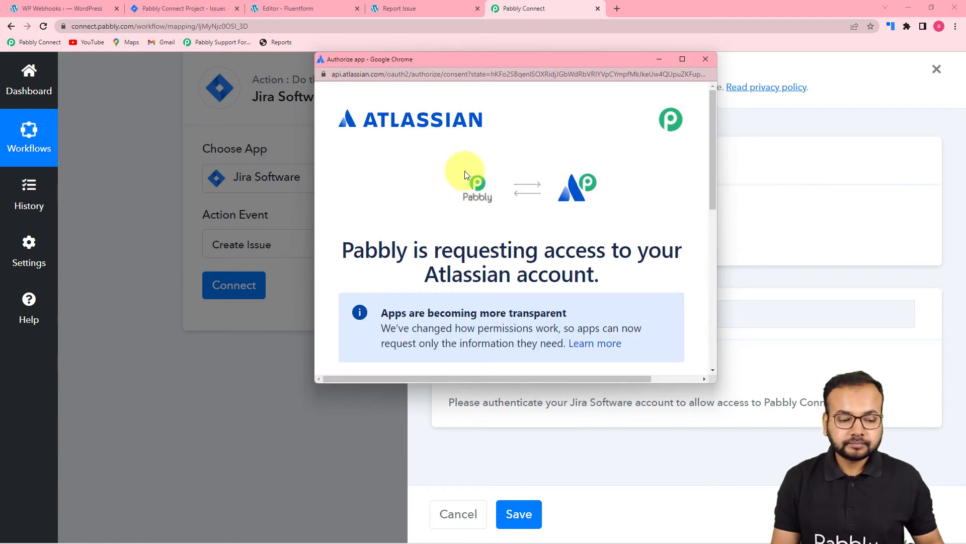
Review the requested Atlassian permissions and authorize Pabbly's access for the site pabbly.atlassian.net.
scroll(463, 180, down, 1)
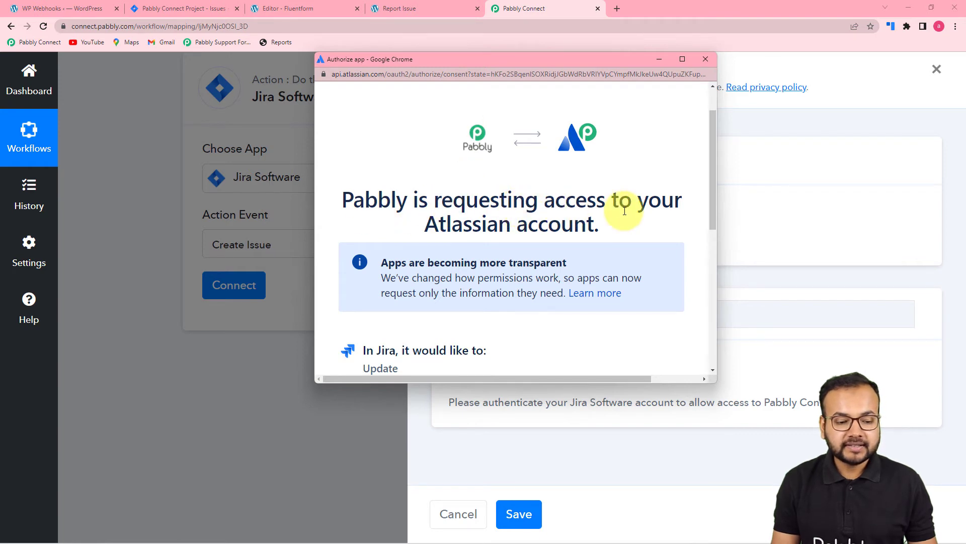
scroll(565, 211, down, 2)
scroll(517, 171, down, 2)
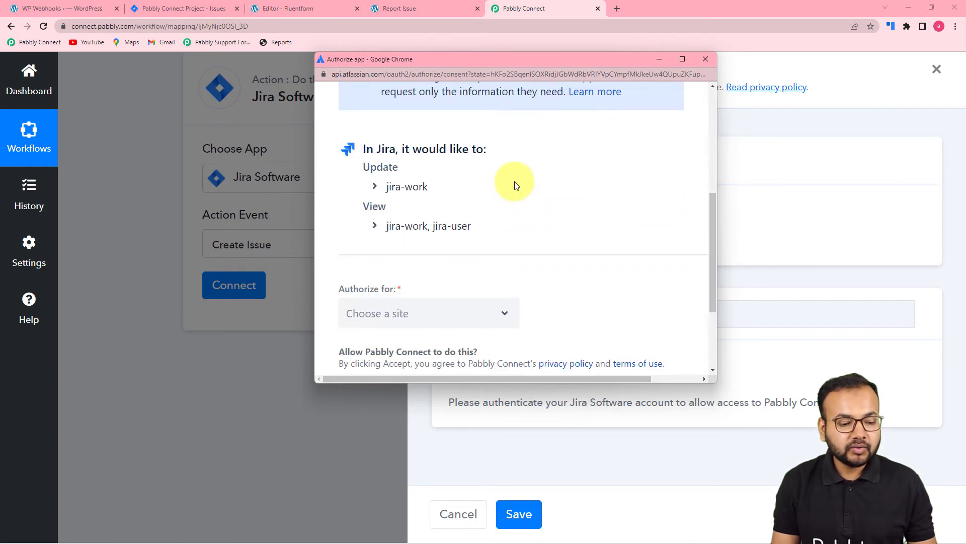
scroll(518, 184, down, 3)
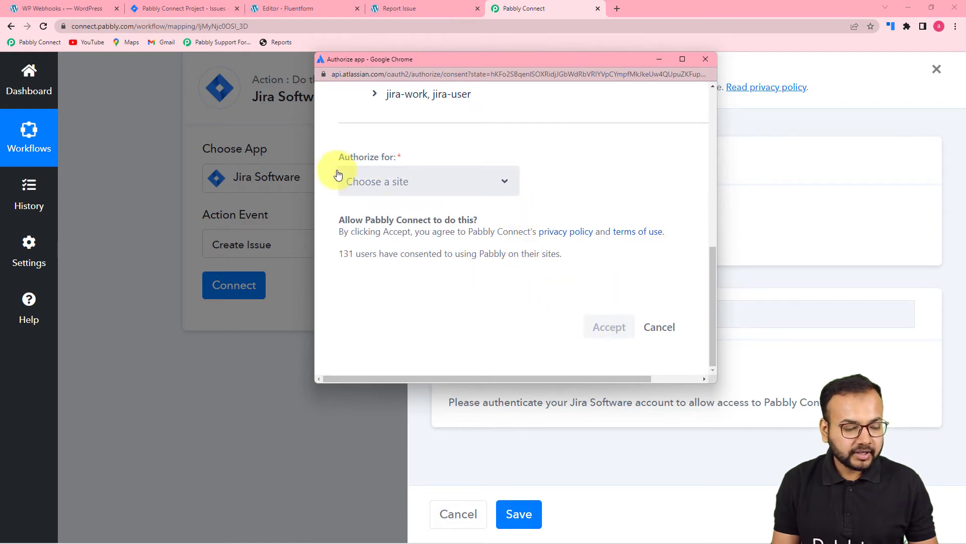
click(375, 190)
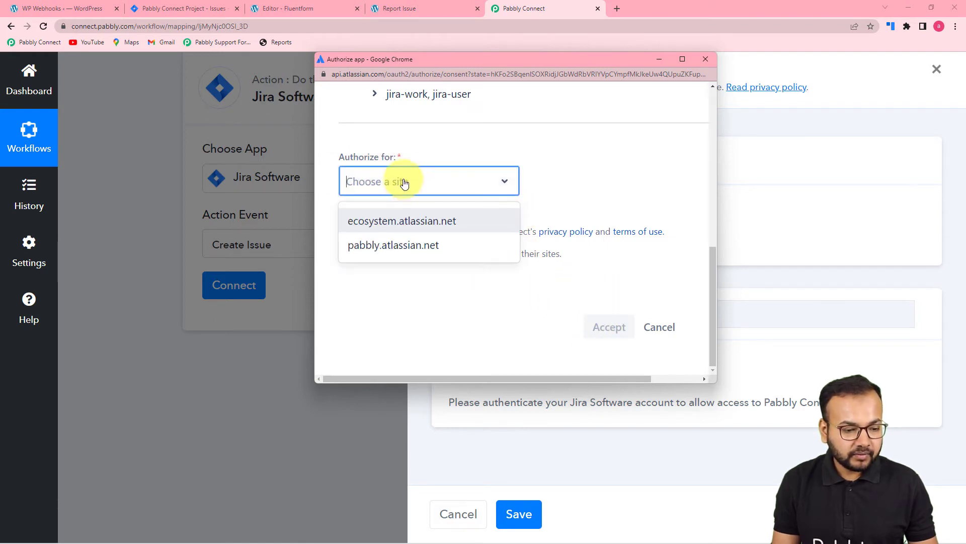
click(388, 250)
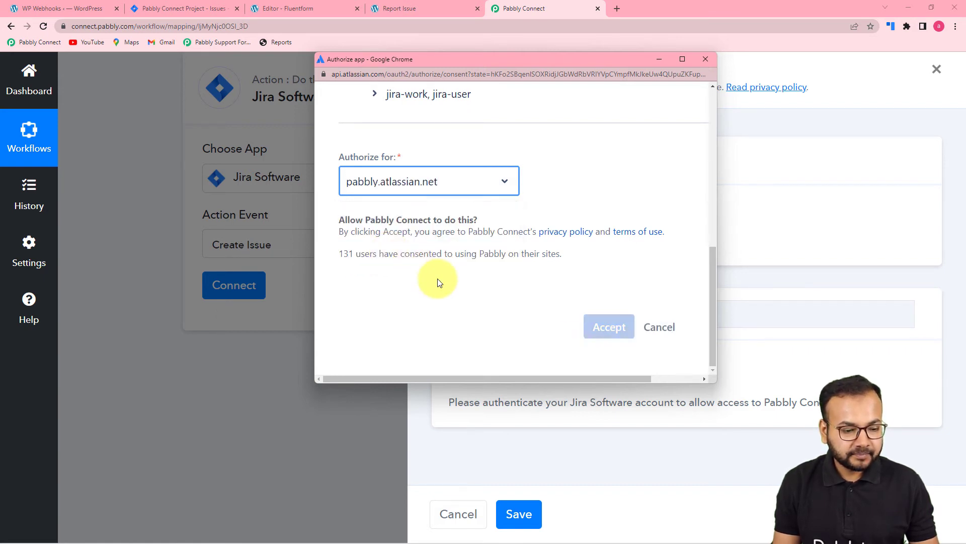
click(602, 328)
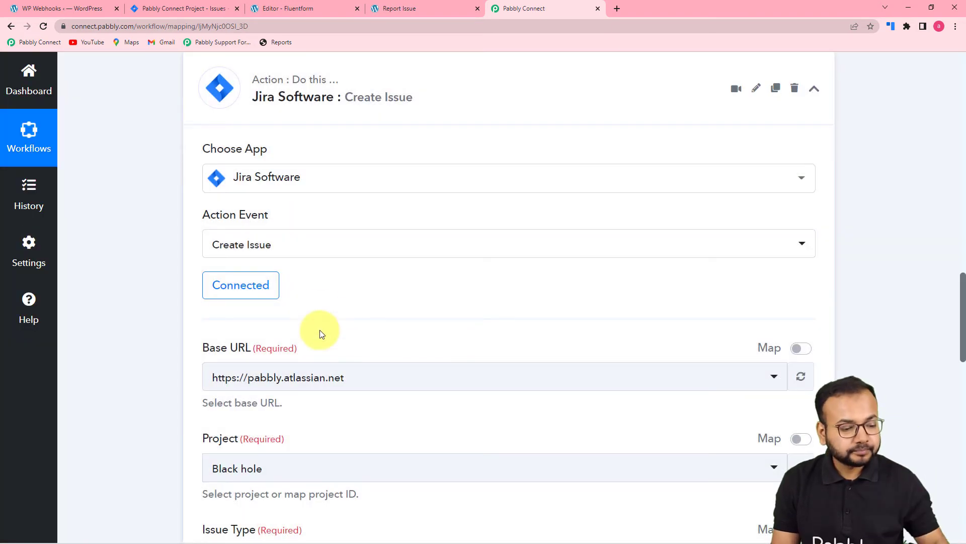
scroll(327, 297, down, 1)
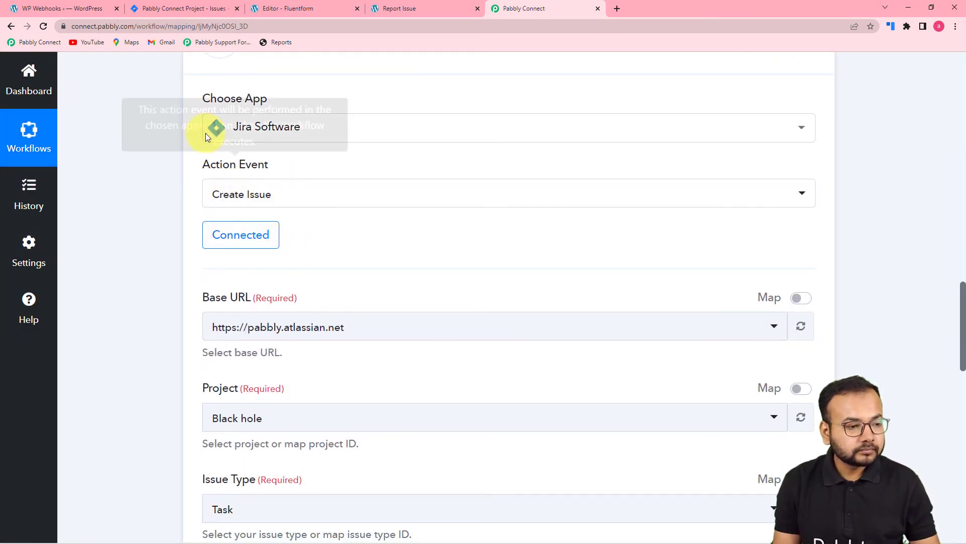
scroll(204, 254, down, 3)
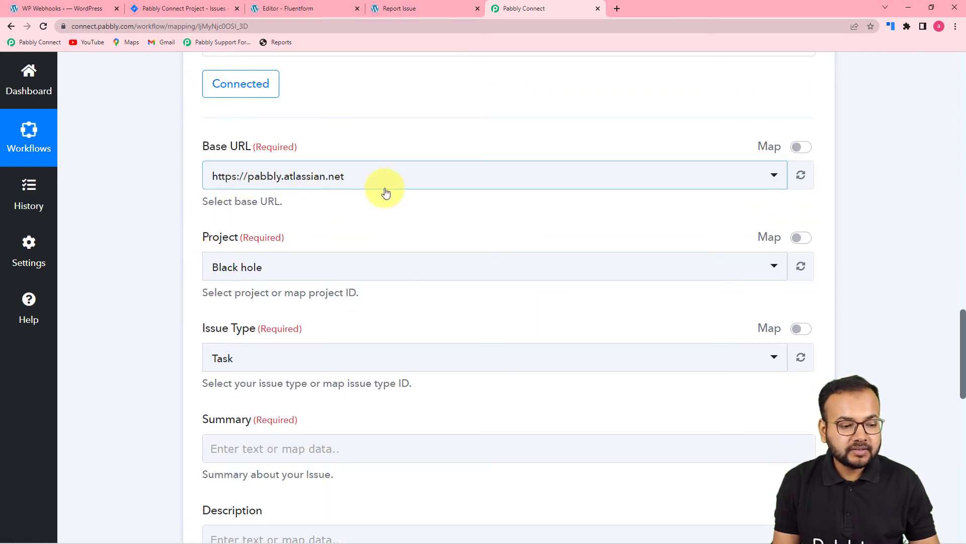
click(386, 193)
click(305, 240)
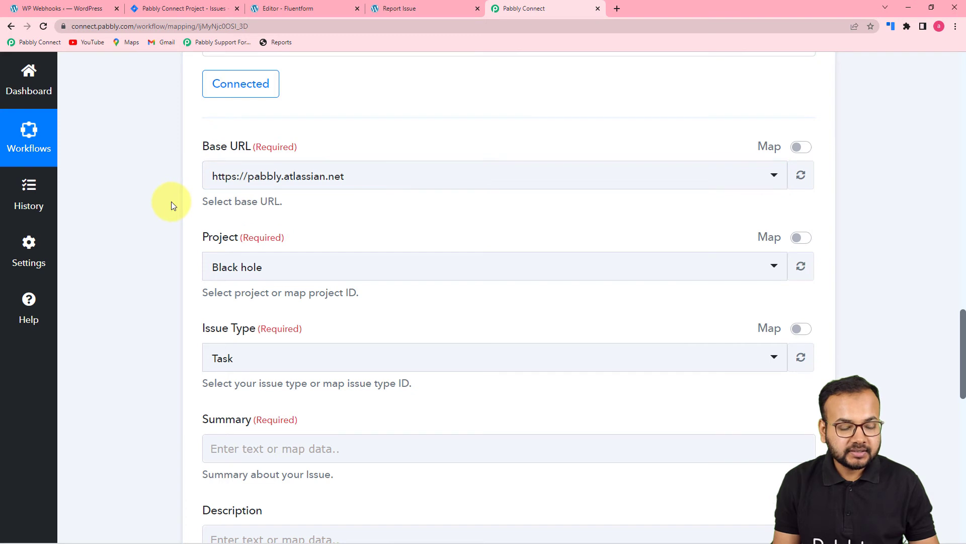
Check the target project's name on the Jira issues page and return to the Create Issue fields in Pabbly Connect.
scroll(171, 203, down, 1)
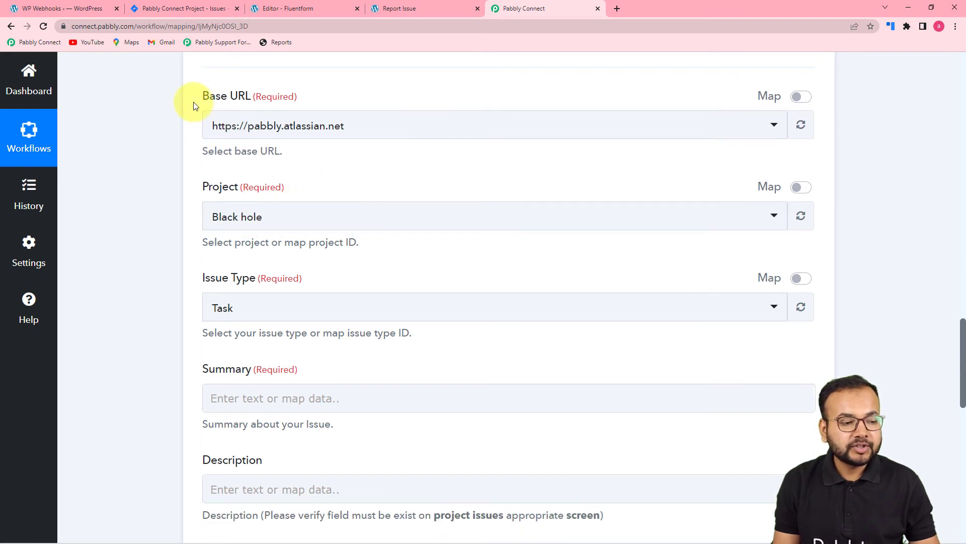
click(187, 9)
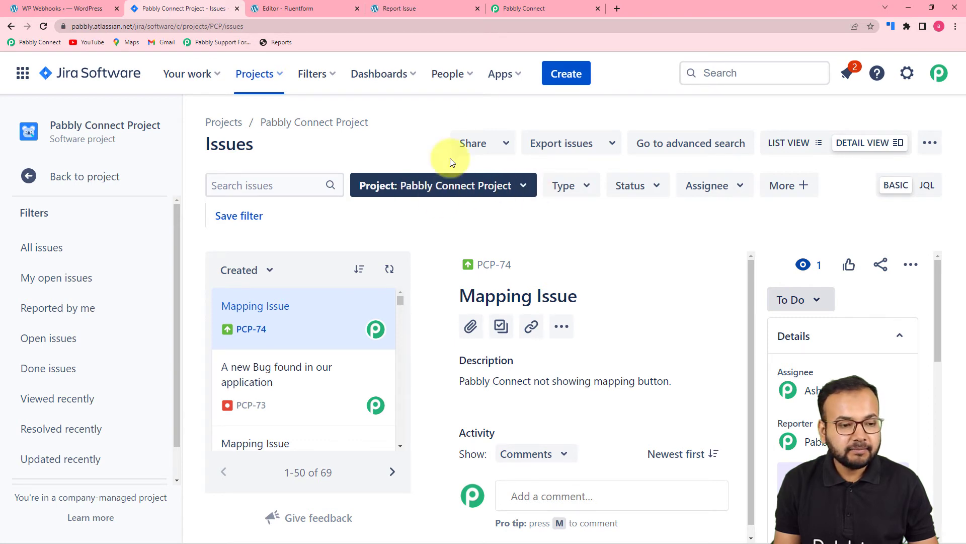
click(523, 8)
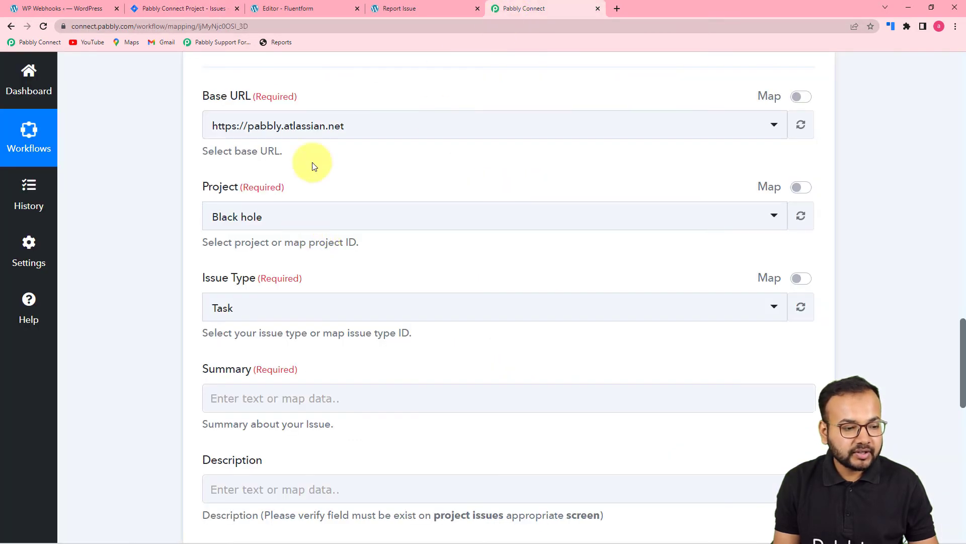
Select Pabbly Connect Project as the project and Improvement as the issue type for the Create Issue action.
click(286, 222)
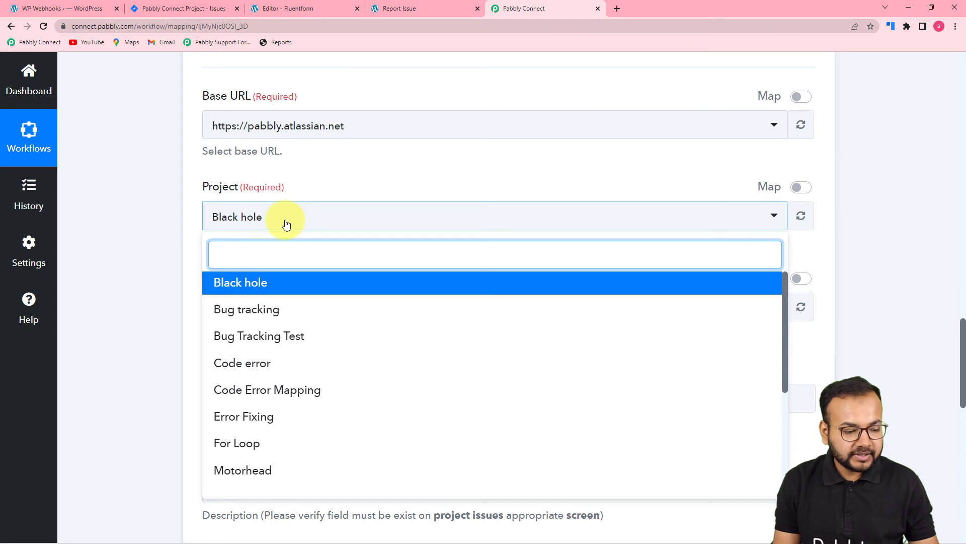
text(p)
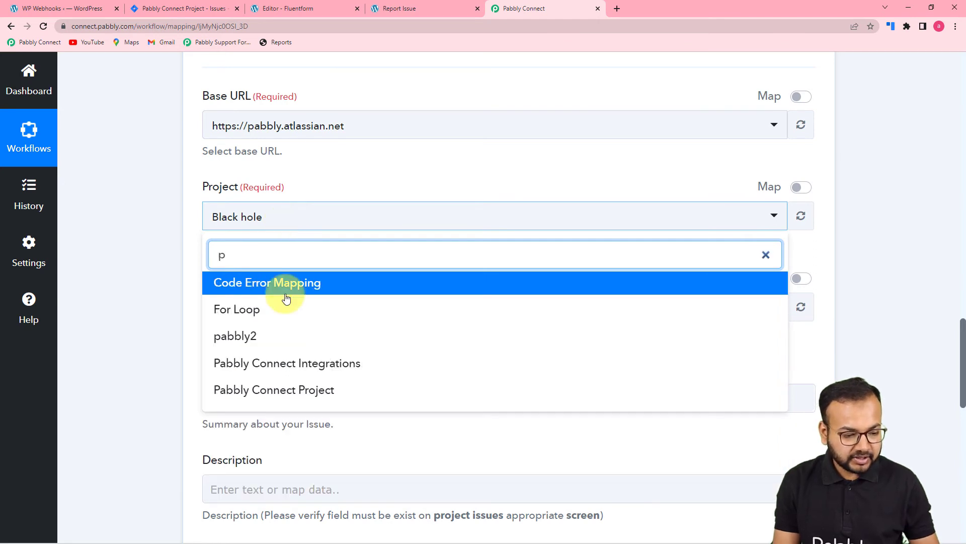
click(271, 390)
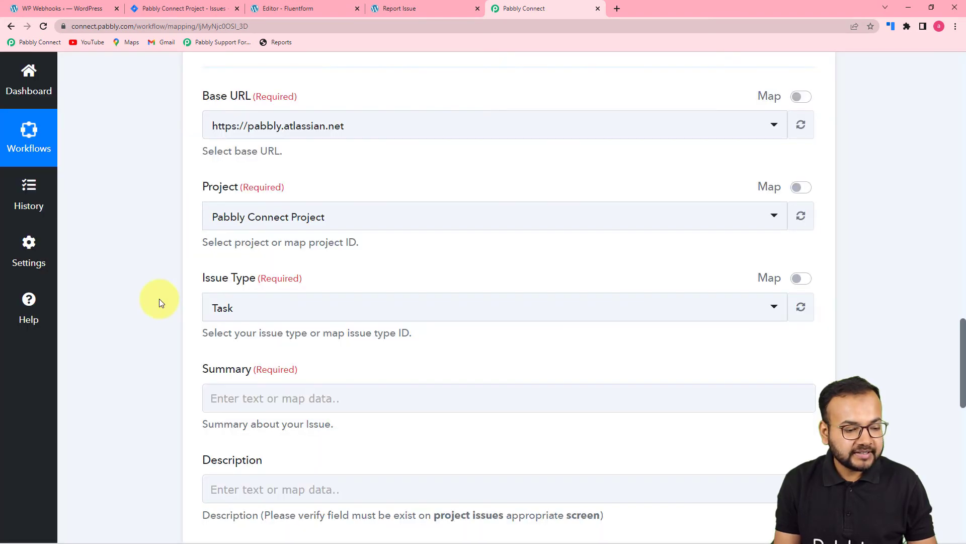
scroll(243, 324, down, 3)
click(274, 157)
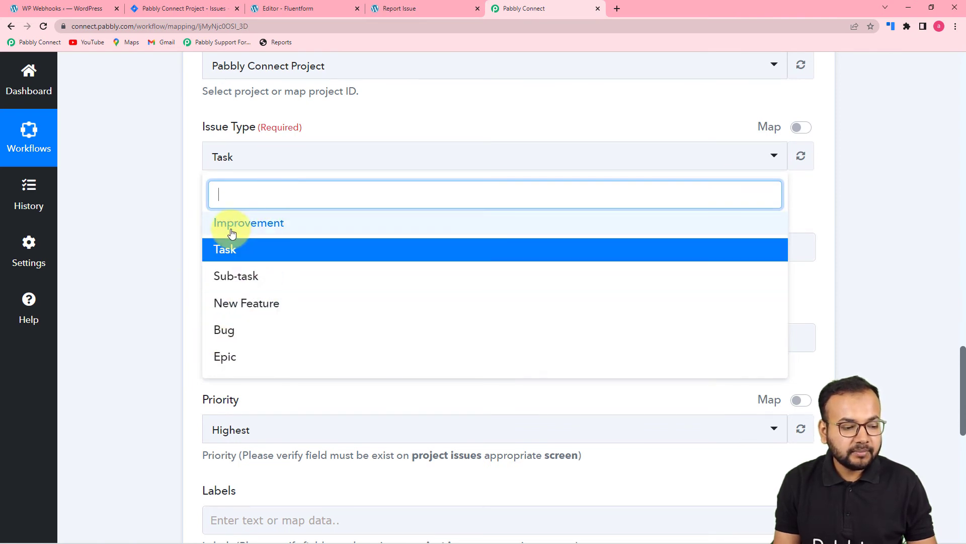
click(249, 225)
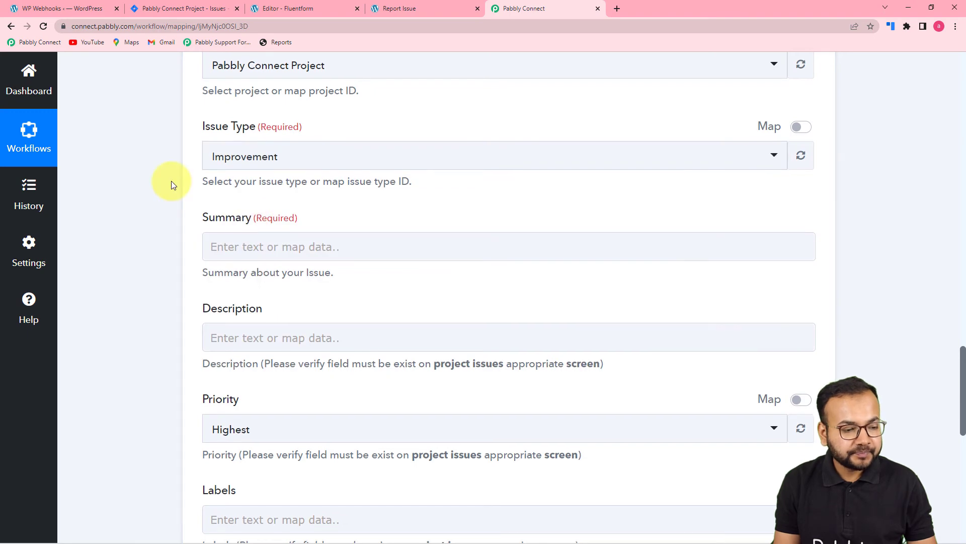
Map the Form Data Input Text value from the Fluent Forms submission into the issue's Summary field.
scroll(373, 182, down, 2)
click(315, 148)
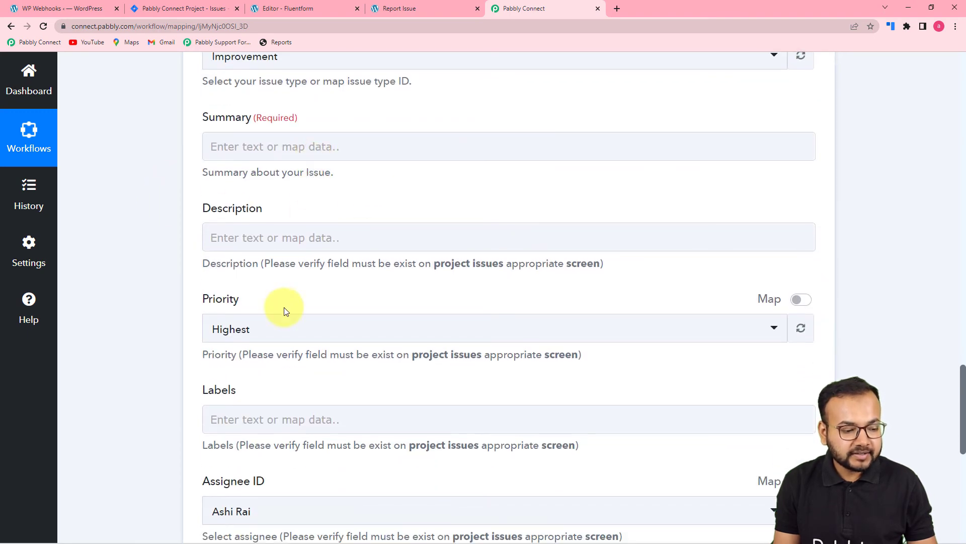
scroll(282, 311, down, 4)
scroll(313, 307, up, 6)
scroll(315, 307, up, 15)
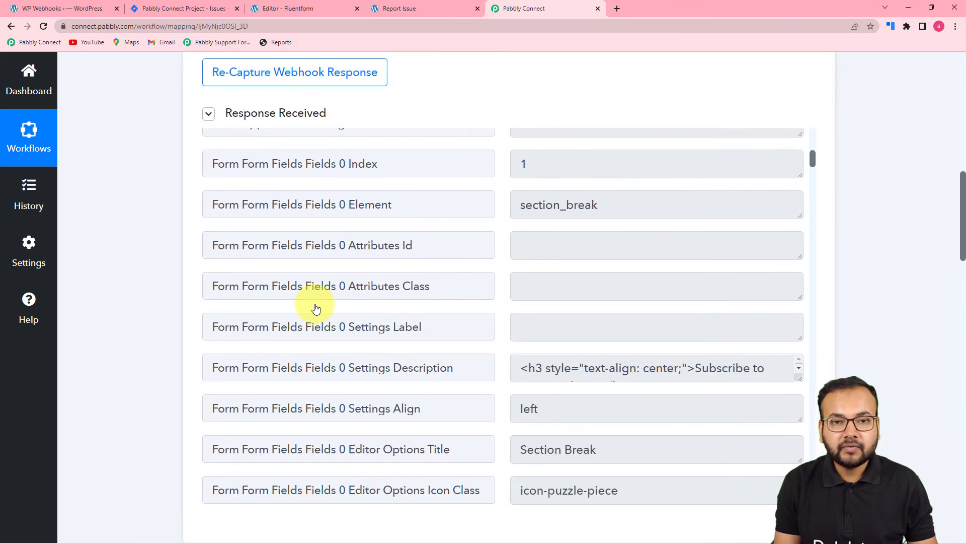
scroll(316, 307, up, 9)
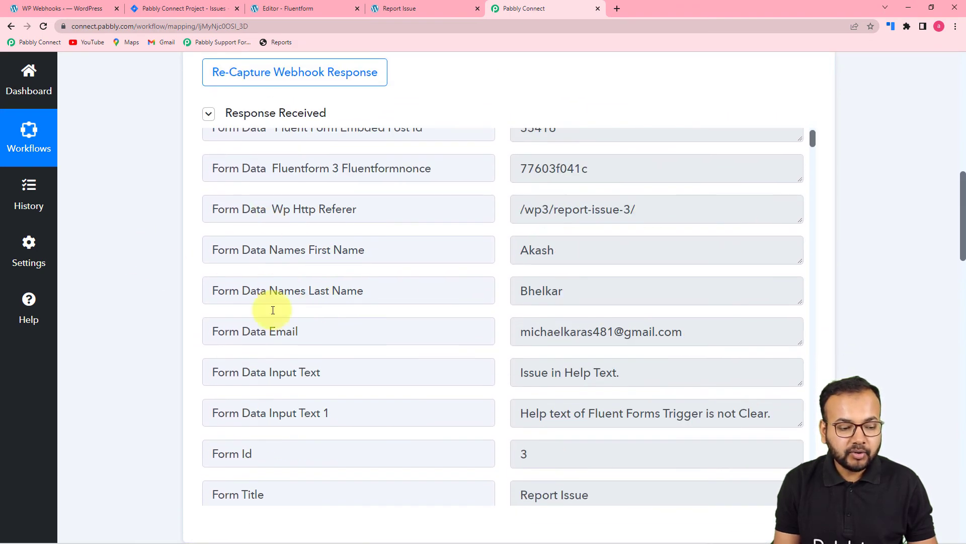
scroll(150, 290, down, 13)
scroll(150, 290, down, 9)
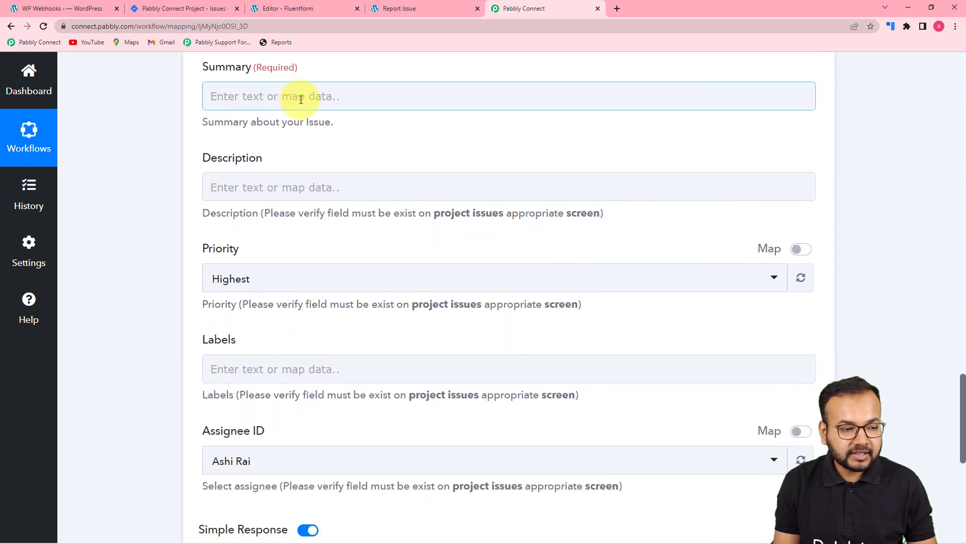
click(301, 99)
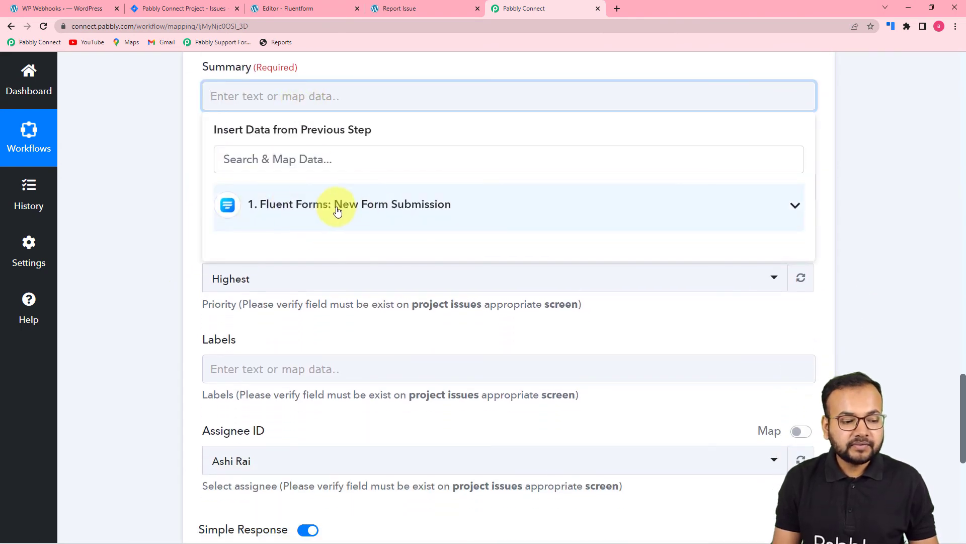
click(372, 206)
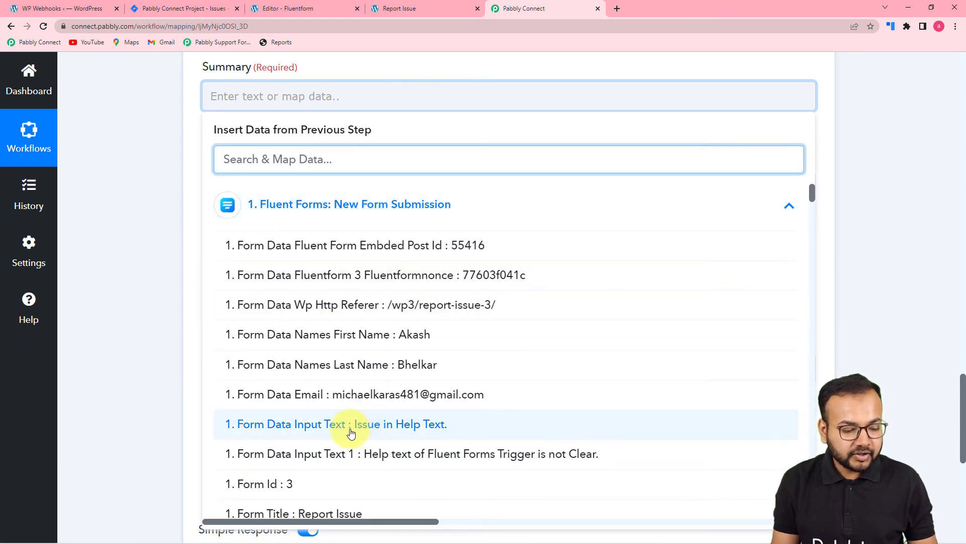
click(385, 429)
click(170, 237)
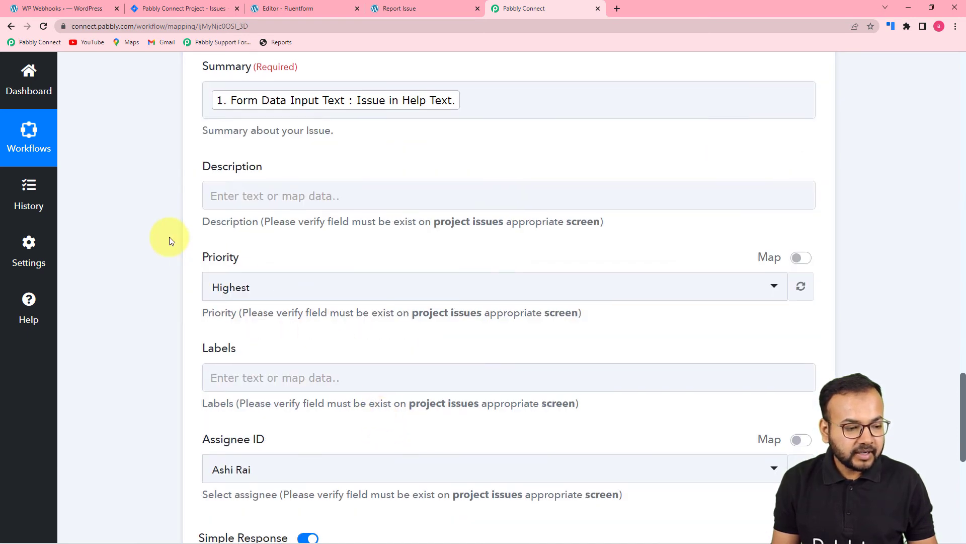
Map the Form Data Input Text 1 value from the Fluent Forms submission into the issue's Description field.
scroll(300, 143, down, 1)
click(300, 142)
click(327, 253)
scroll(391, 366, down, 3)
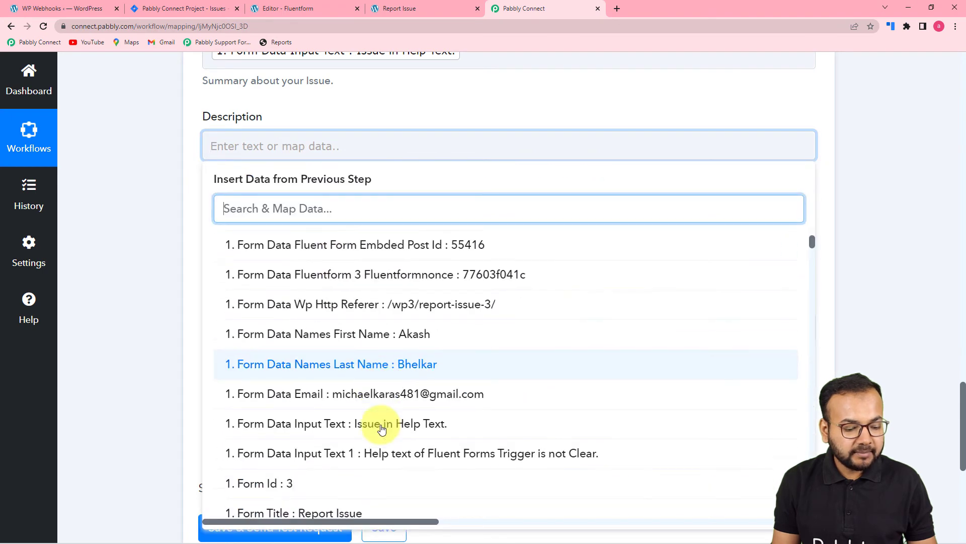
click(391, 360)
click(160, 294)
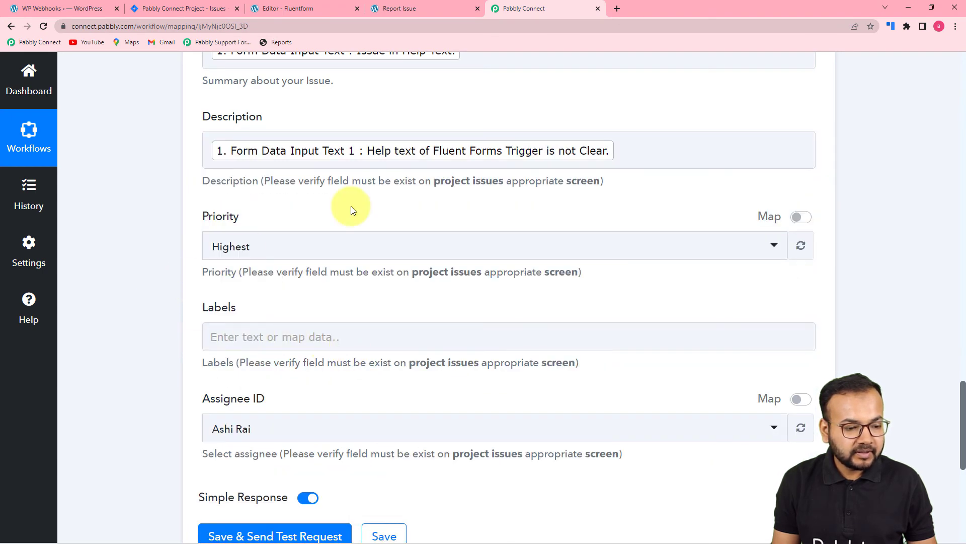
Set the issue's priority to Medium and choose the second listed team member as the assignee.
scroll(373, 221, down, 2)
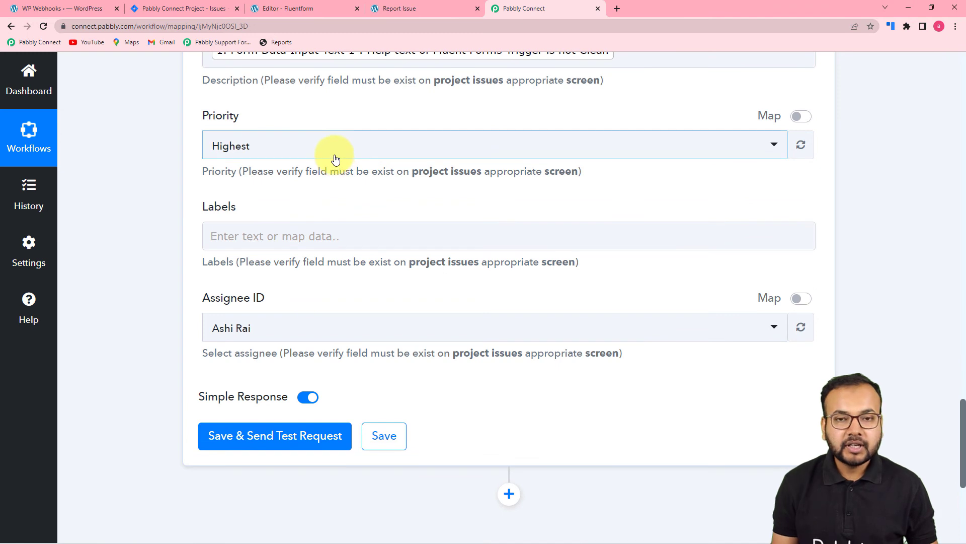
click(341, 150)
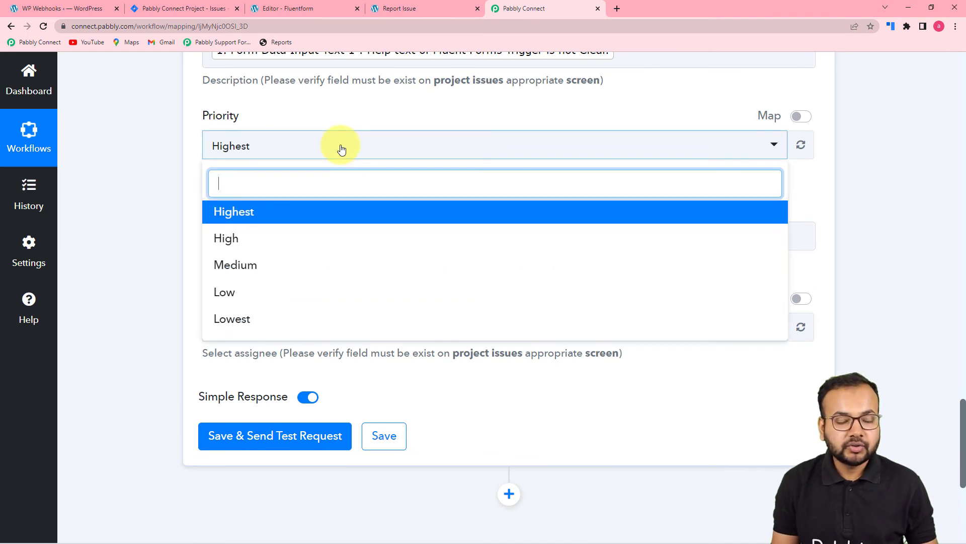
click(253, 268)
scroll(158, 217, down, 1)
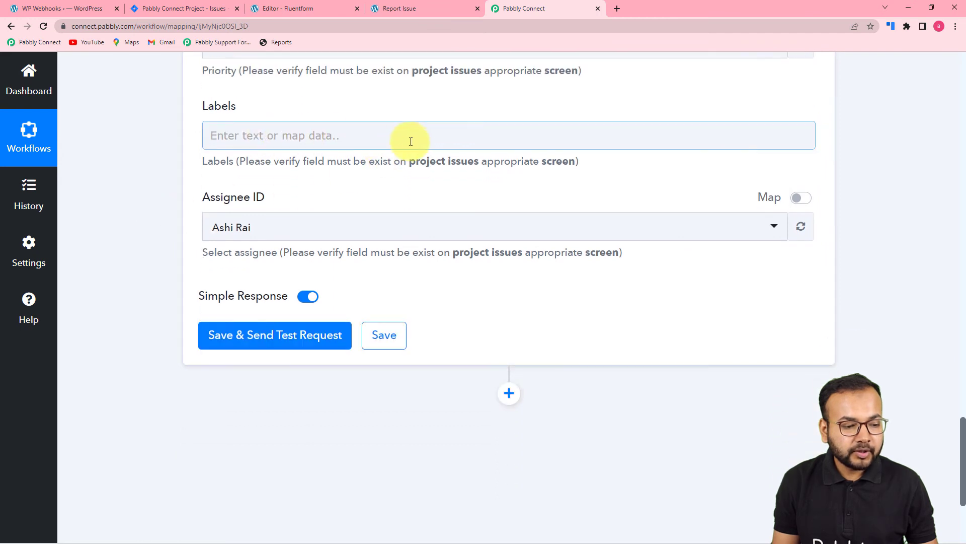
click(397, 232)
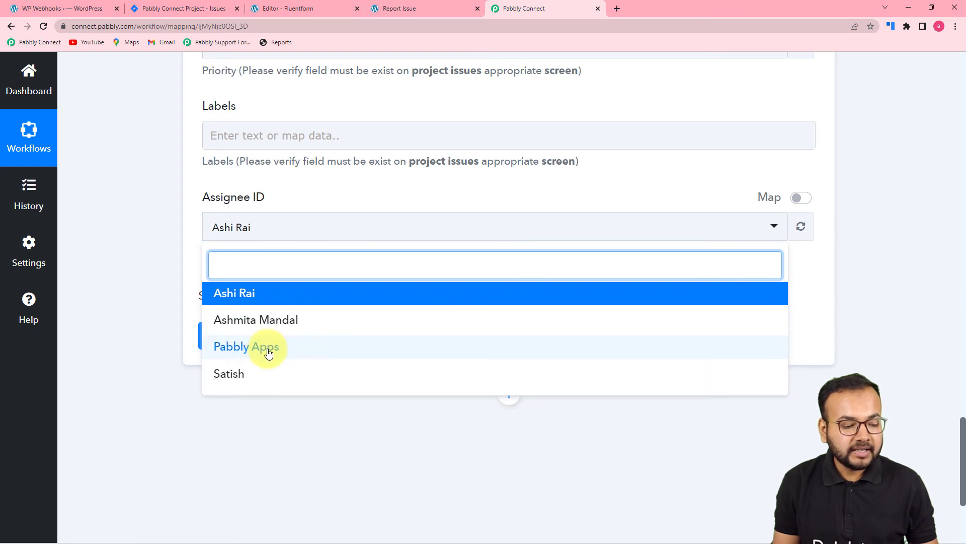
click(254, 320)
Check the existing issues in Jira, return to Pabbly Connect, and save the Create Issue action with a test request.
scroll(153, 244, down, 2)
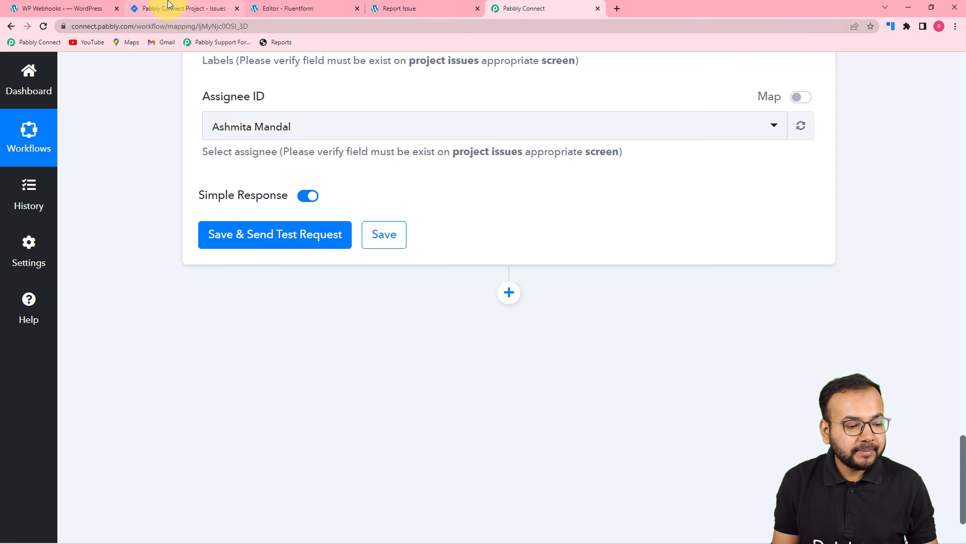
click(192, 8)
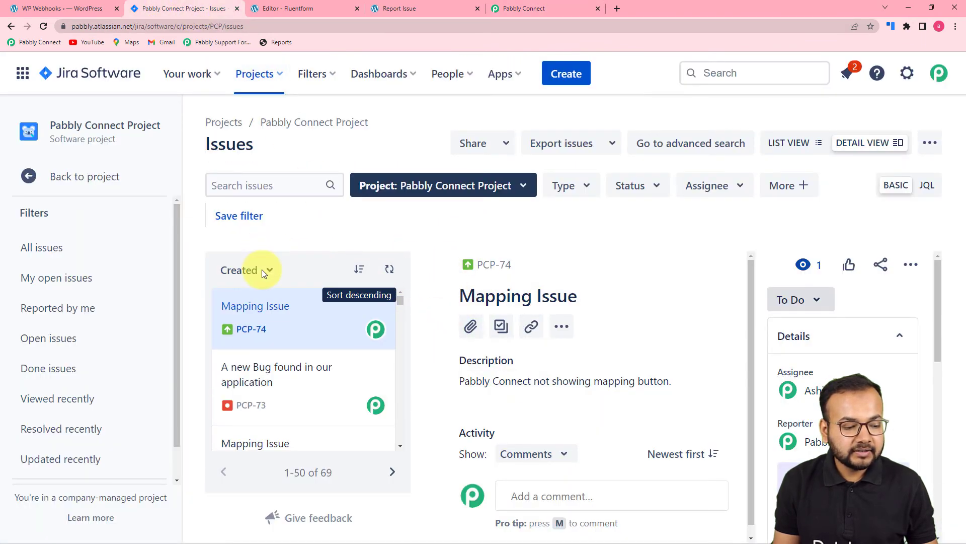
click(519, 10)
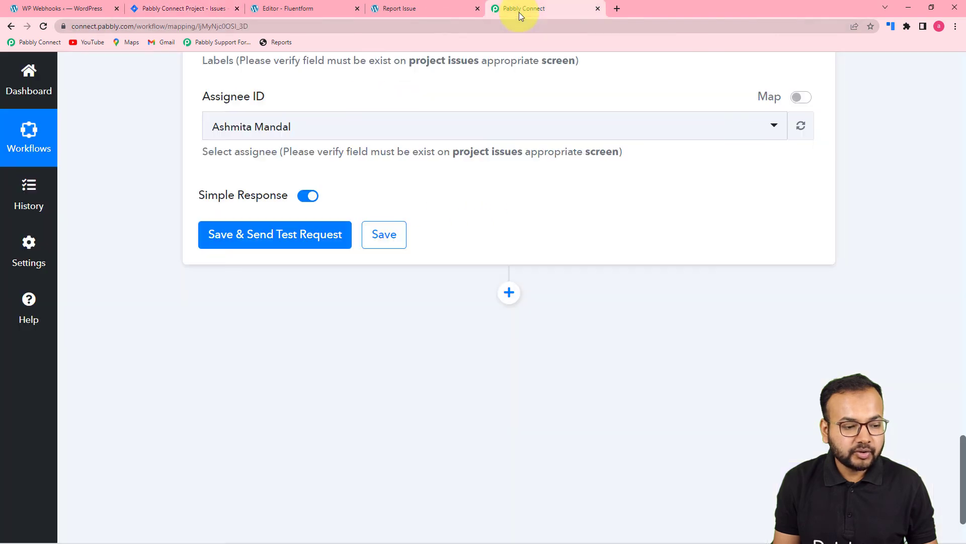
click(241, 226)
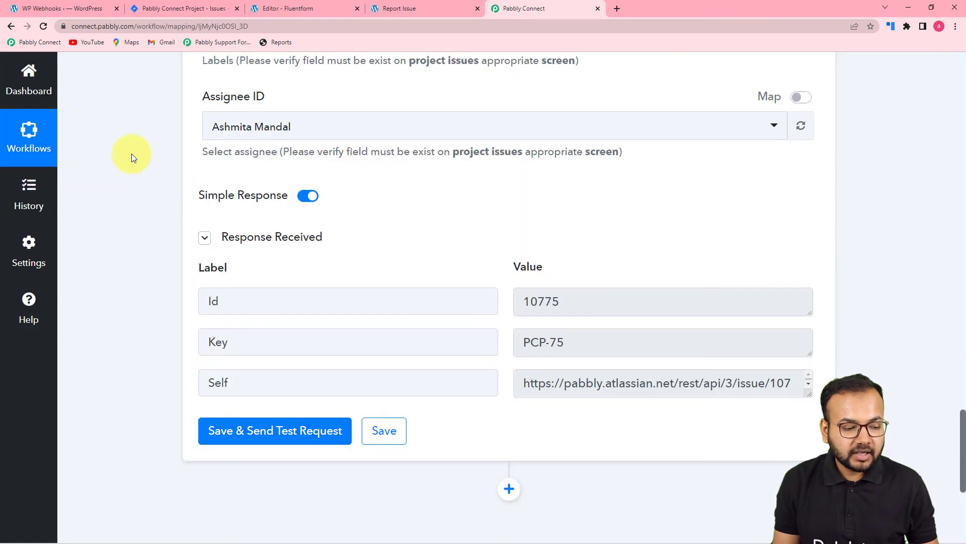
mouse_move(261, 215)
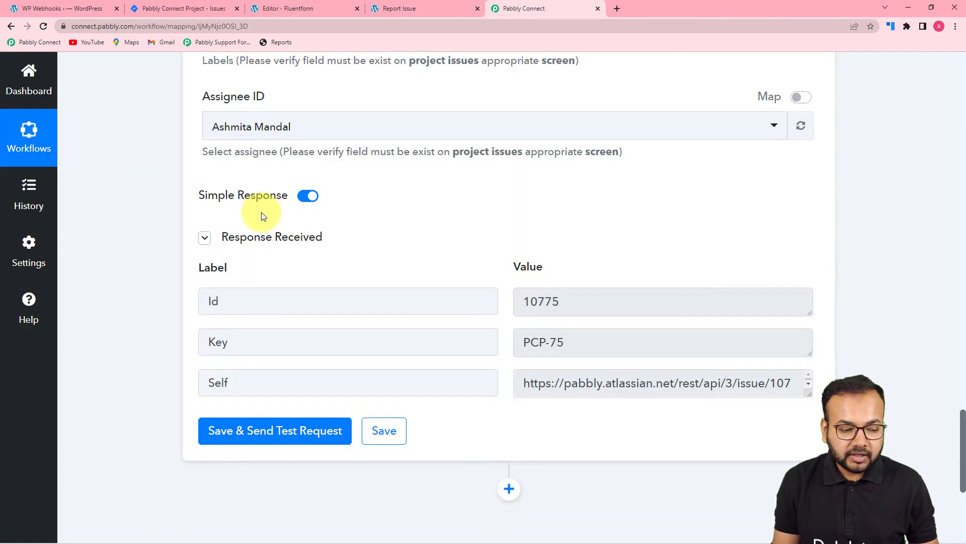
scroll(262, 215, down, 2)
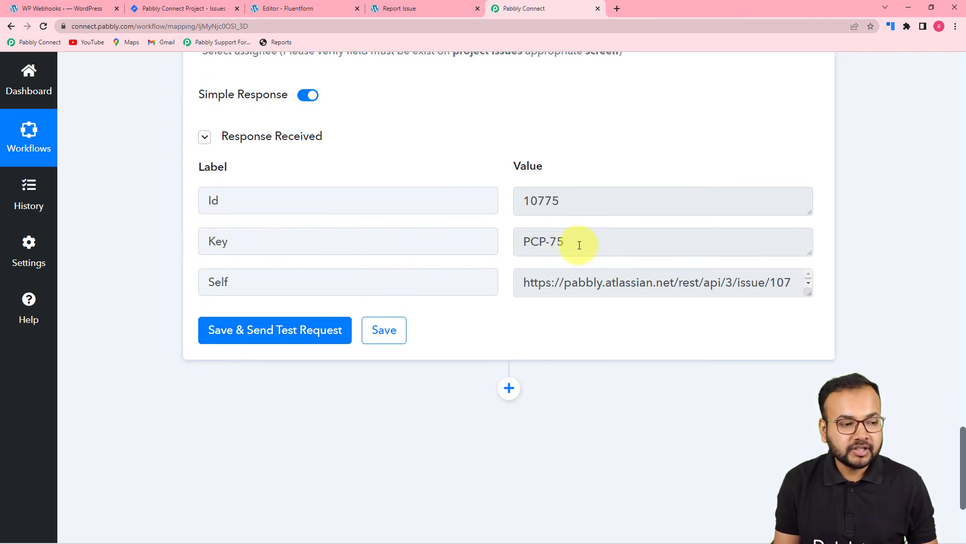
Switch to the Jira issues page, reload it and check the newly created issue's summary, description and assignee.
click(201, 10)
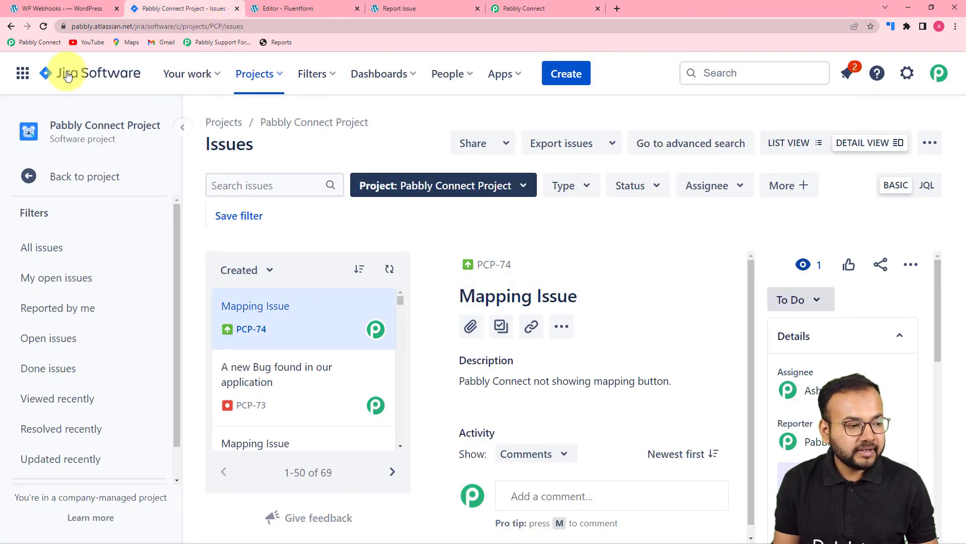
click(41, 28)
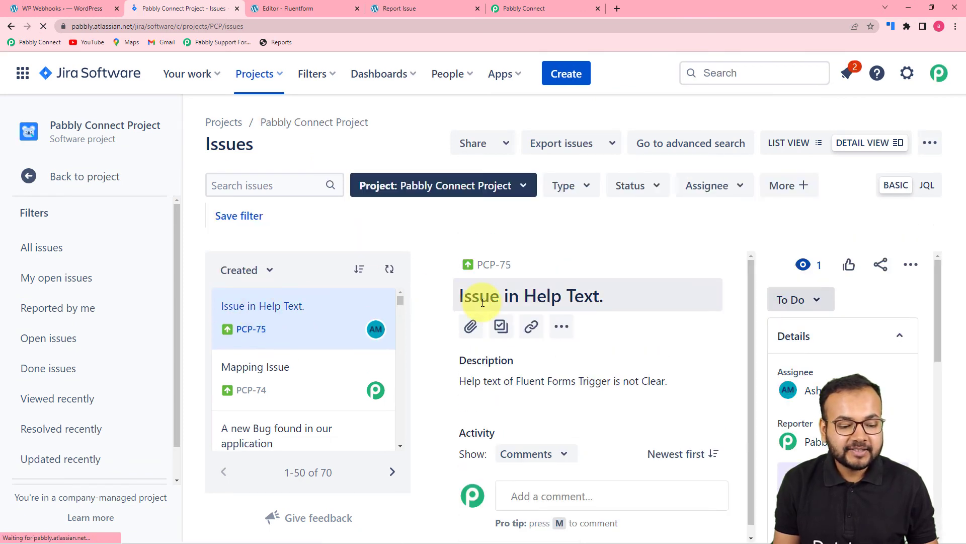
scroll(519, 375, down, 1)
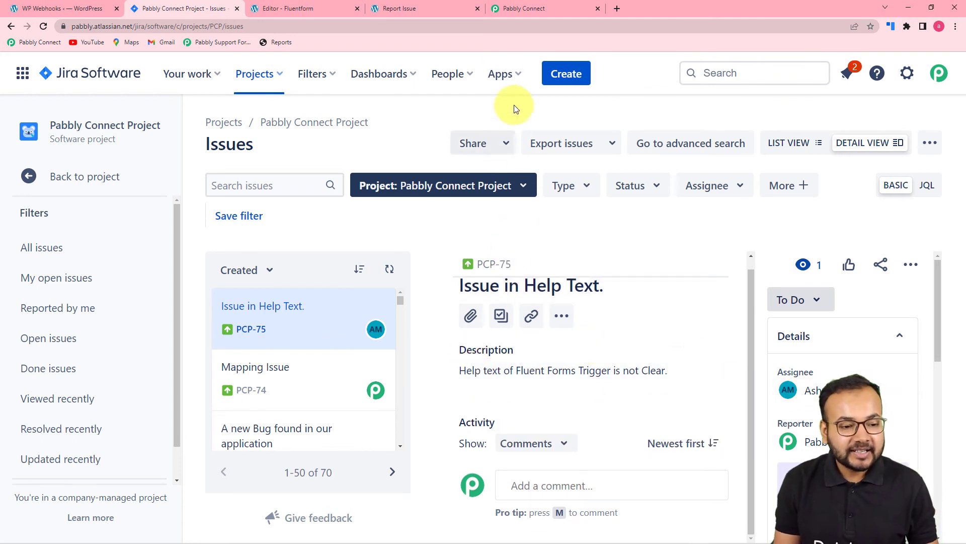
Return to Pabbly Connect and review the Create Issue field mappings and the Fluent Forms trigger's webhook setup and captured response.
click(510, 10)
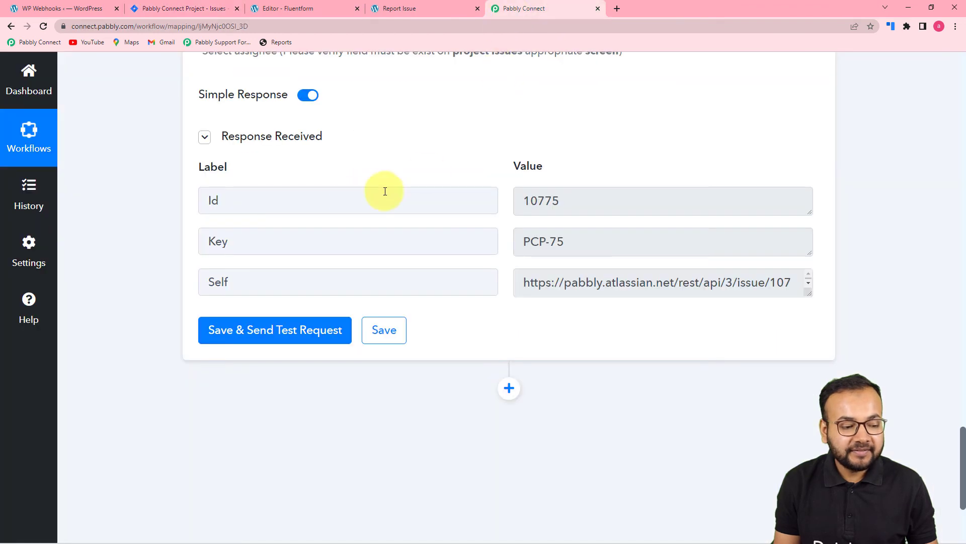
scroll(350, 203, up, 3)
scroll(350, 204, up, 5)
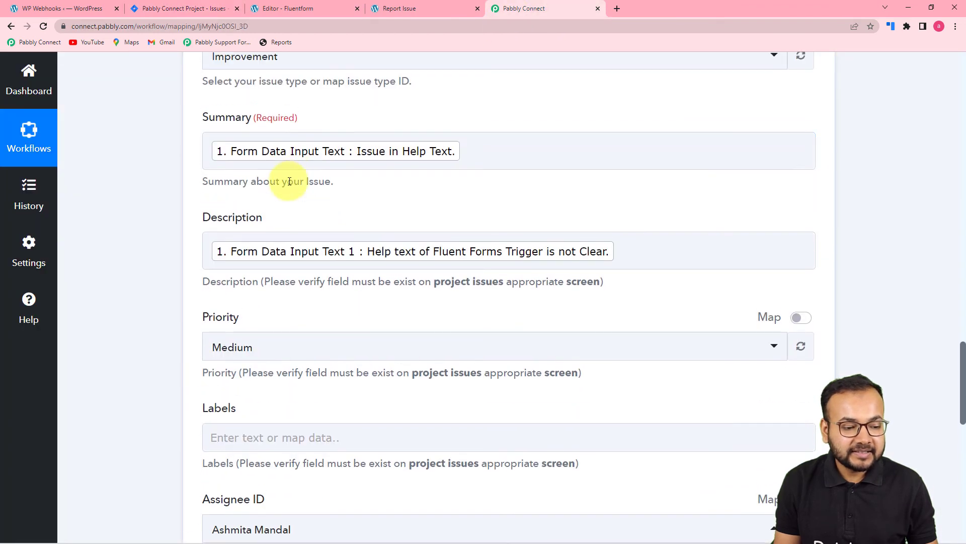
scroll(289, 180, up, 4)
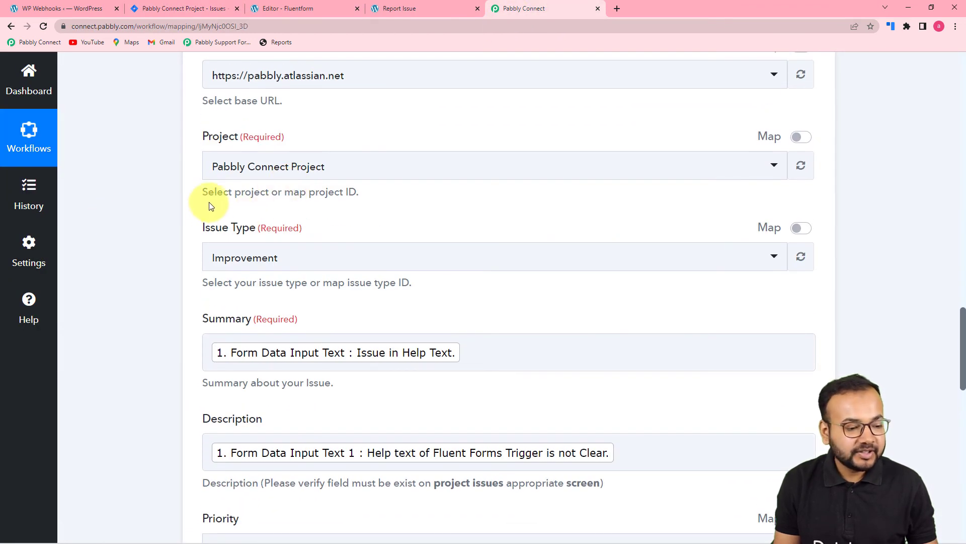
scroll(209, 206, down, 3)
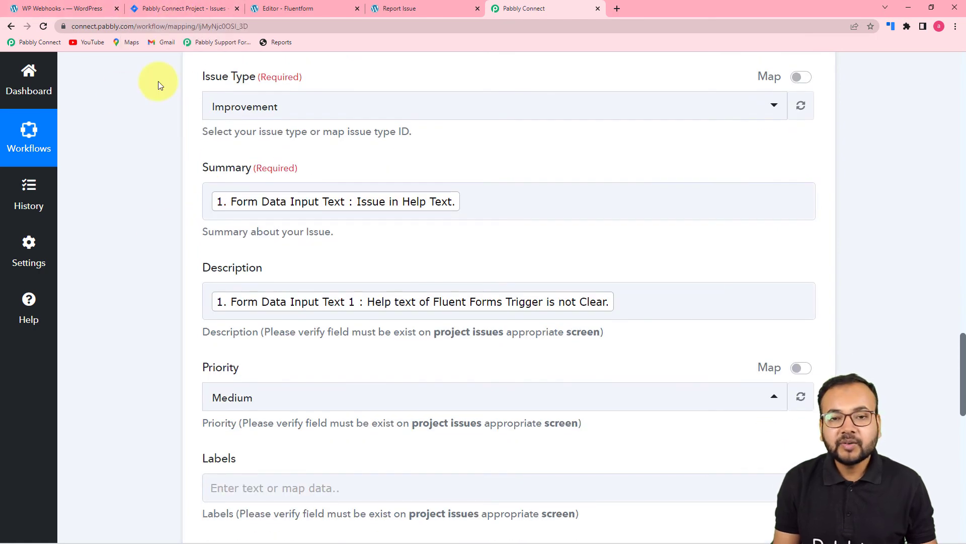
scroll(158, 86, down, 4)
scroll(168, 102, up, 11)
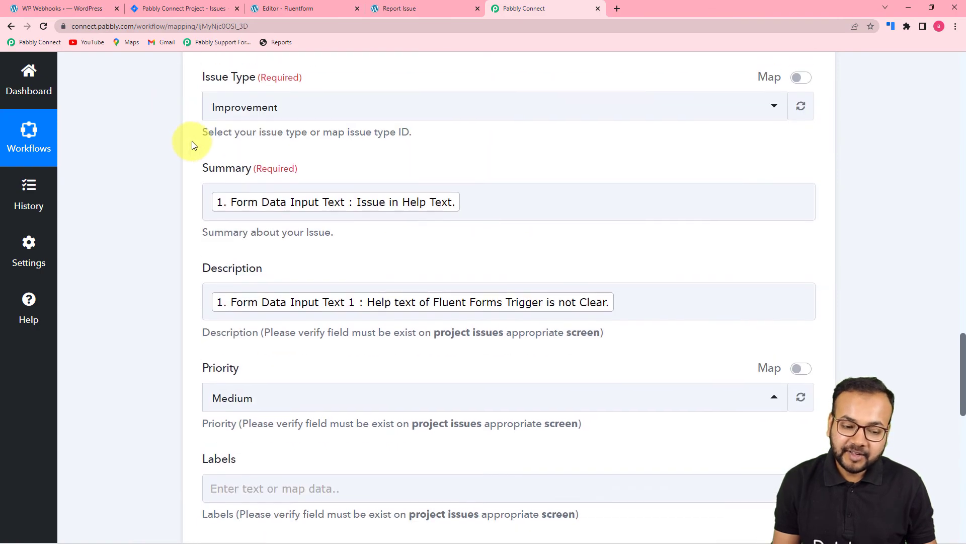
scroll(202, 176, up, 20)
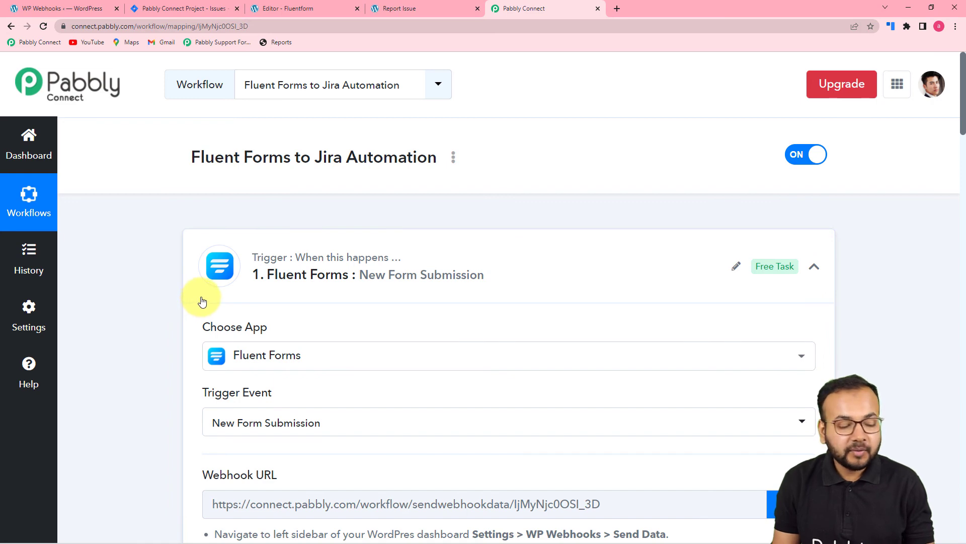
scroll(202, 301, down, 7)
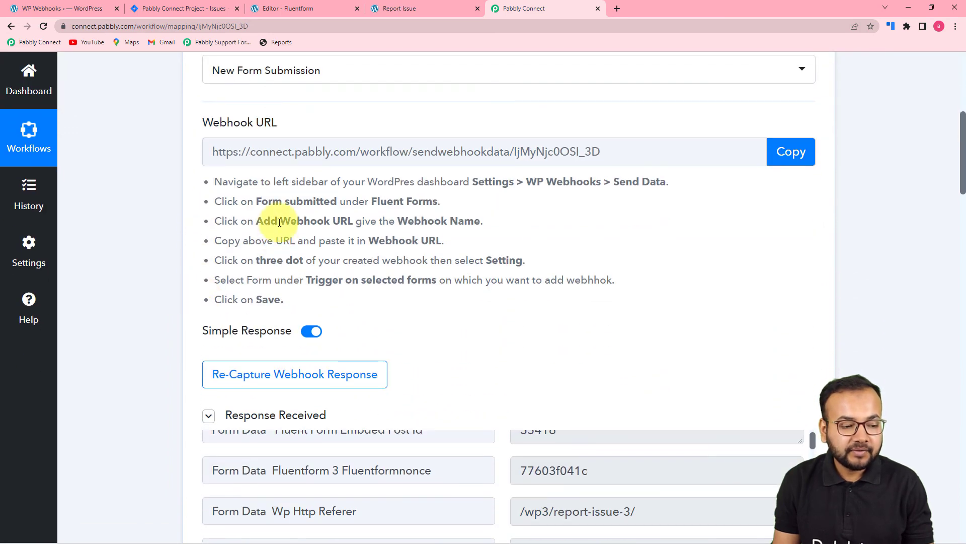
scroll(321, 292, down, 2)
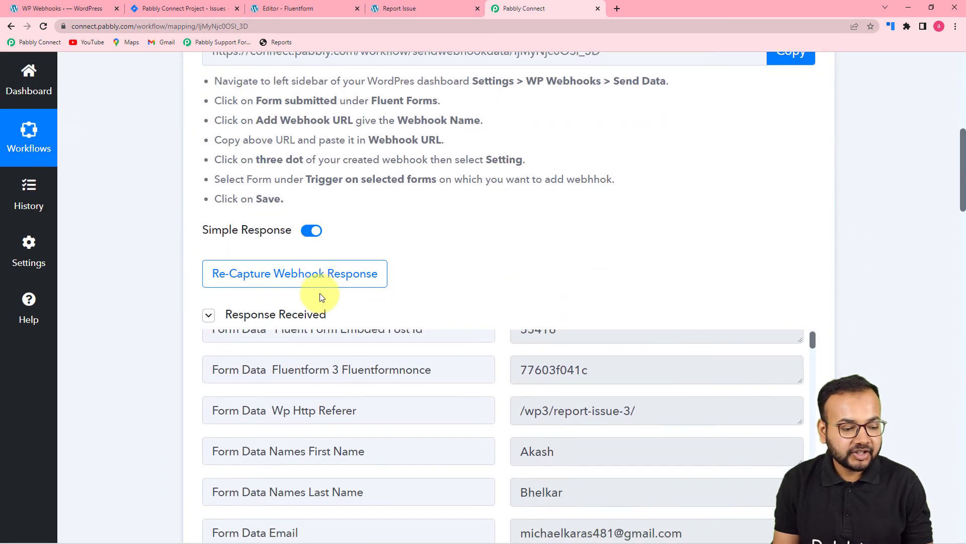
Review the captured form response against the Create Issue field mappings, check the newest issue in Jira, and return to Pabbly Connect.
scroll(321, 297, down, 5)
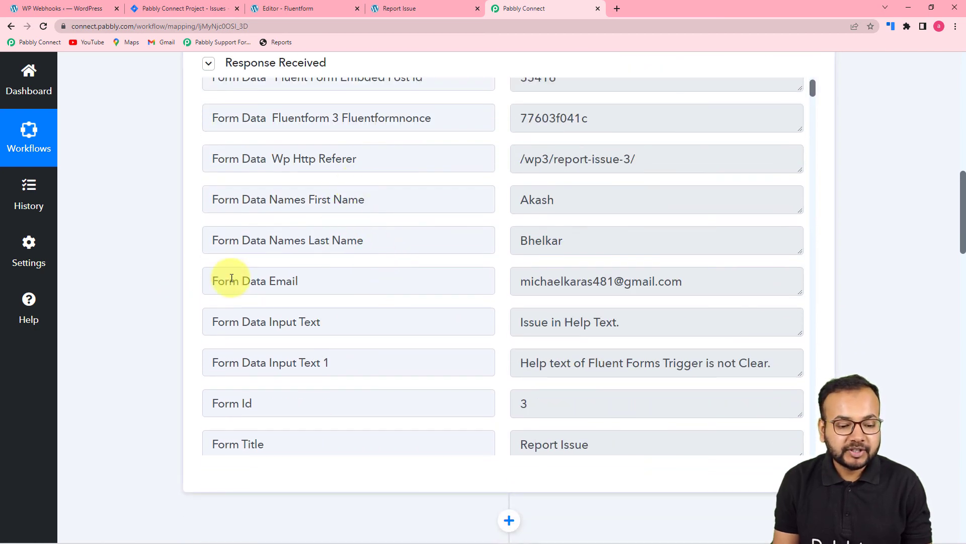
scroll(192, 257, down, 9)
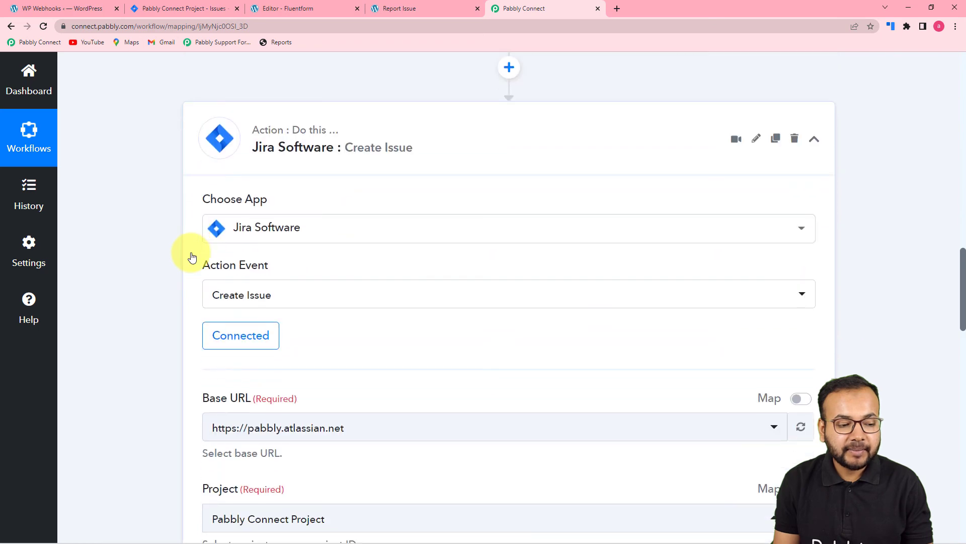
scroll(138, 240, down, 6)
scroll(141, 240, down, 2)
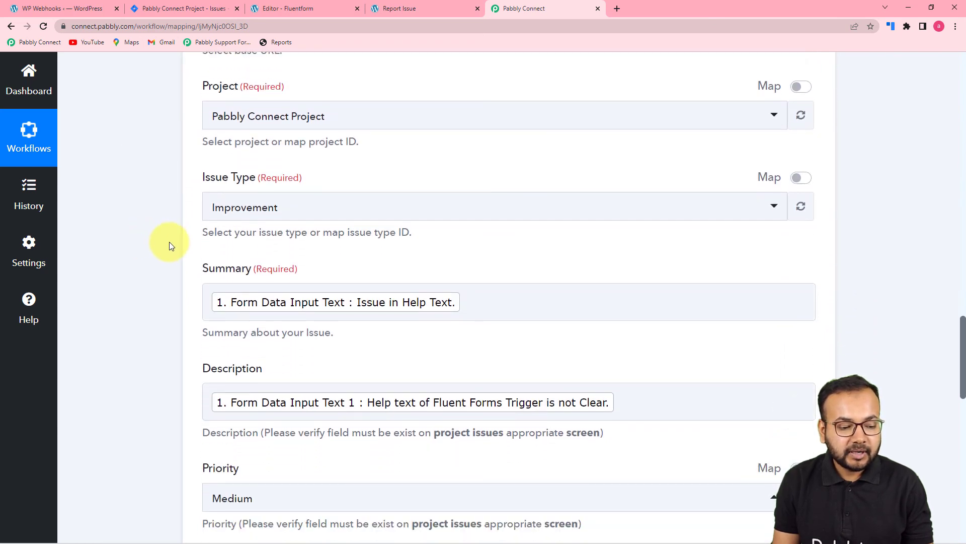
scroll(169, 242, down, 2)
scroll(155, 330, down, 3)
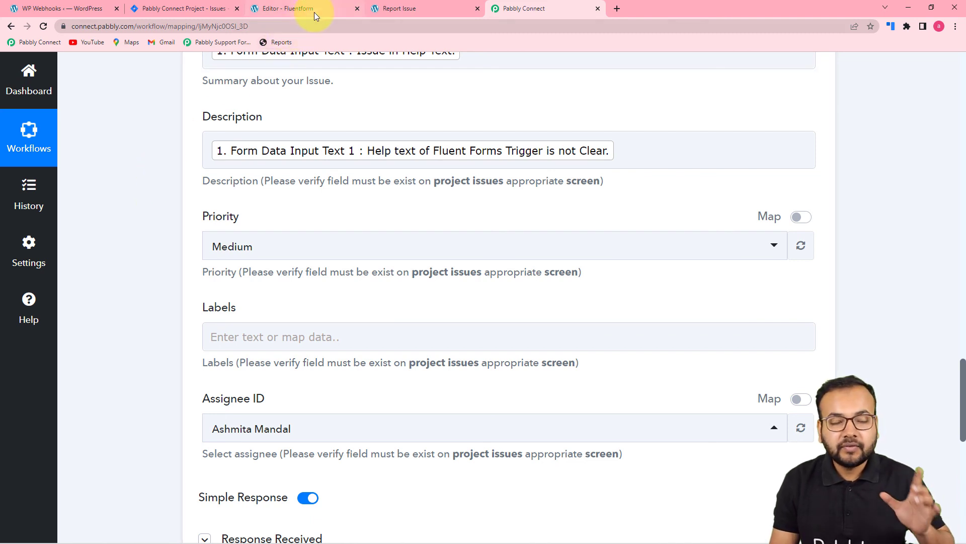
click(202, 7)
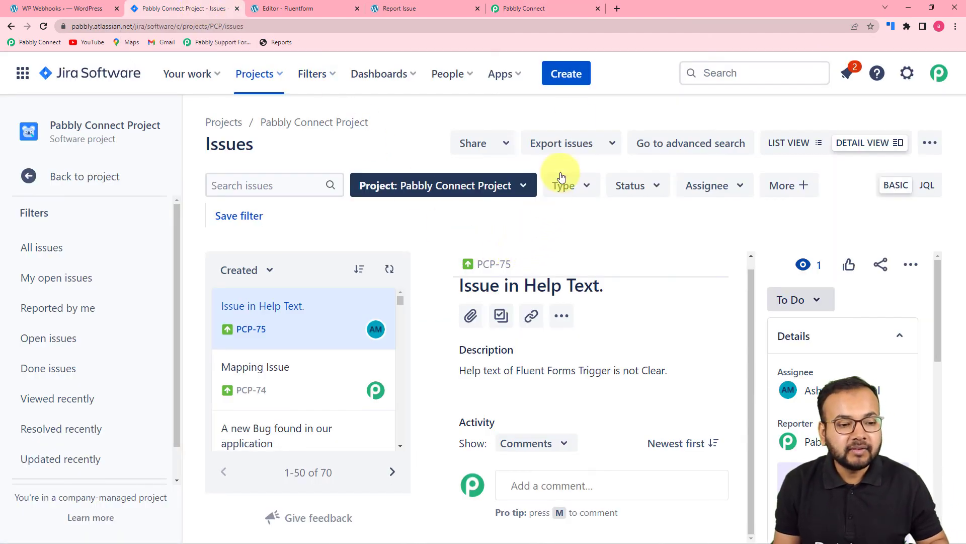
click(521, 5)
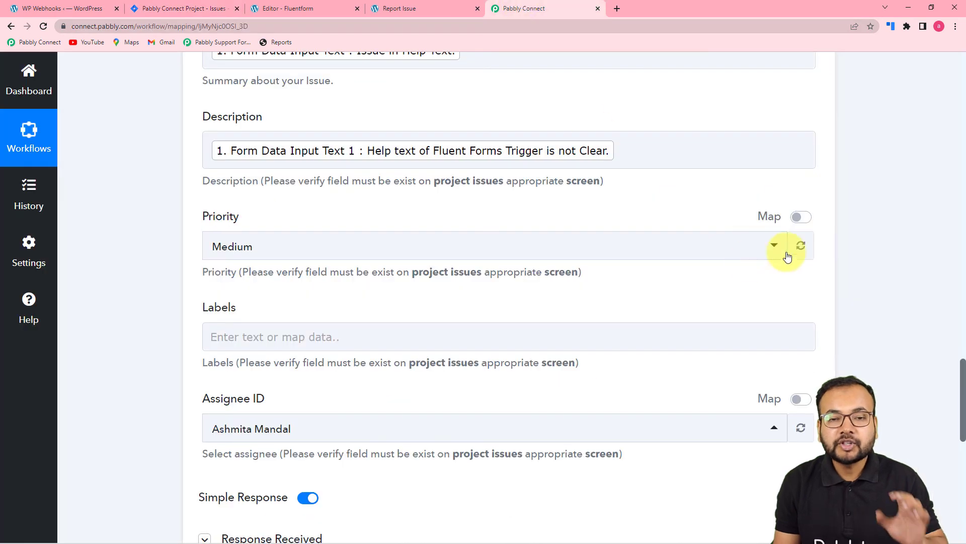